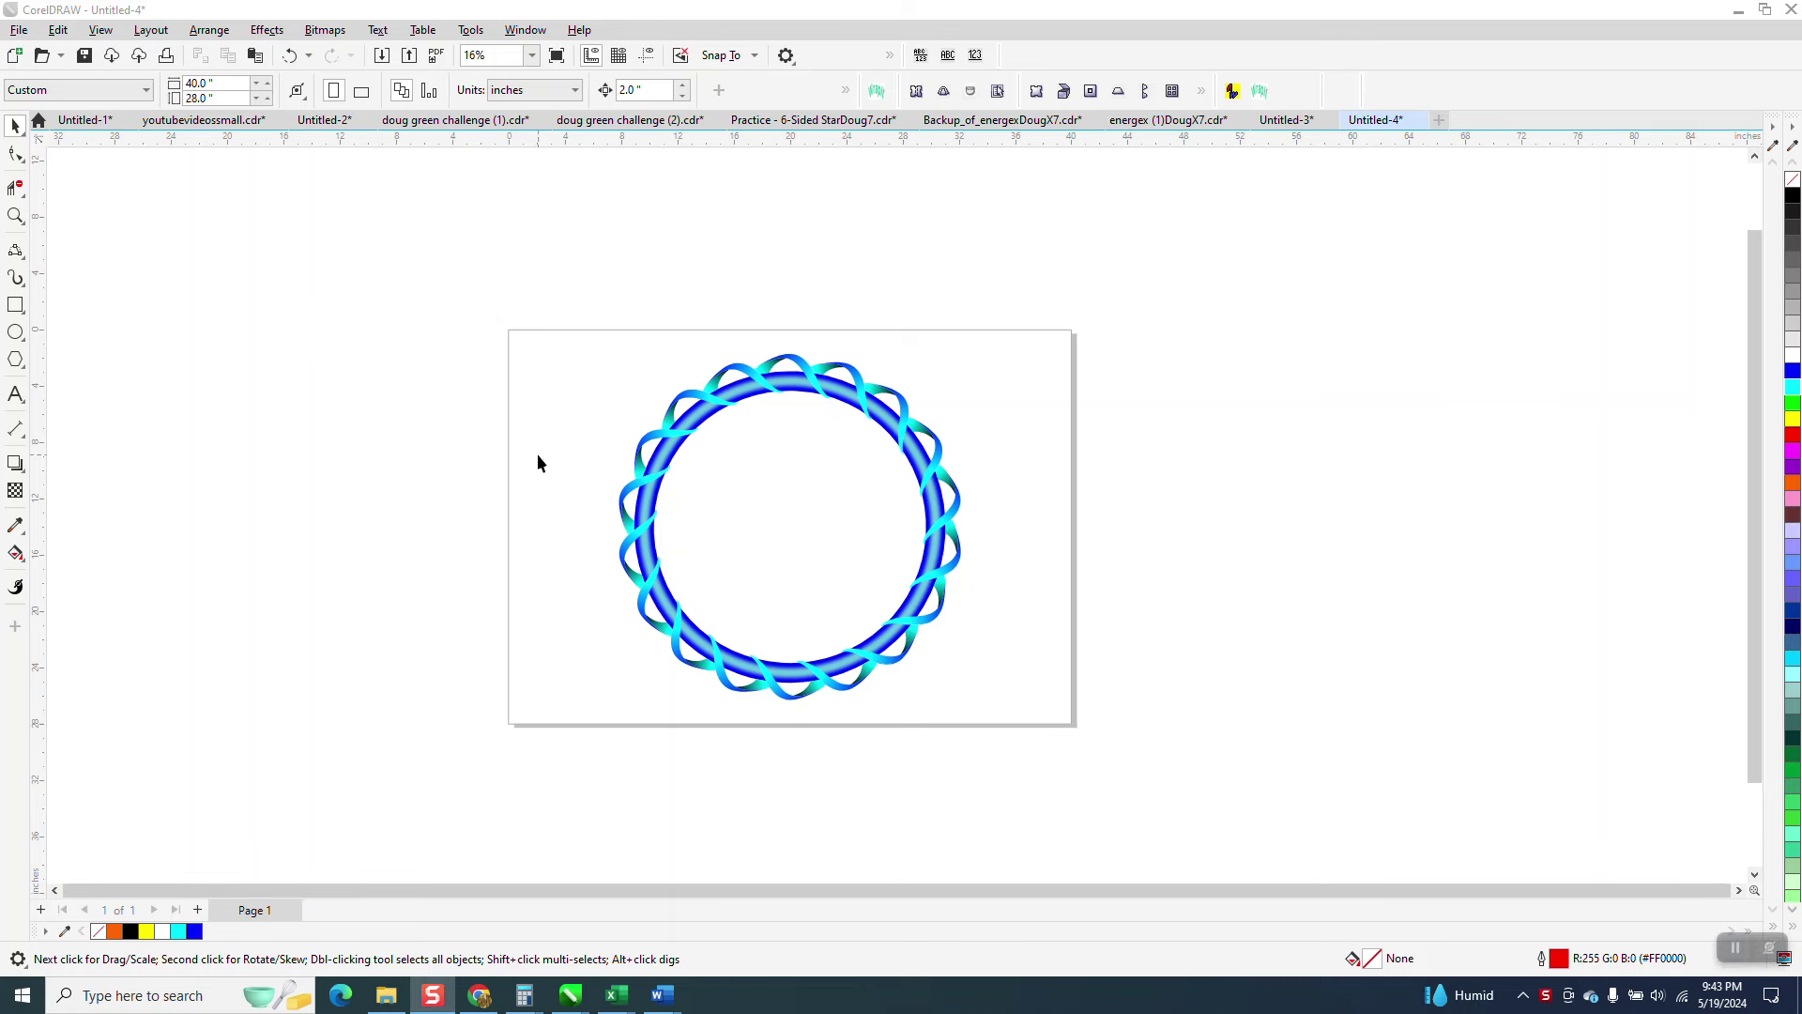
Step: Move the 19-object ribbon ring group off the page to the right, leaving the page empty
click(15, 219)
drag(661, 302, 853, 438)
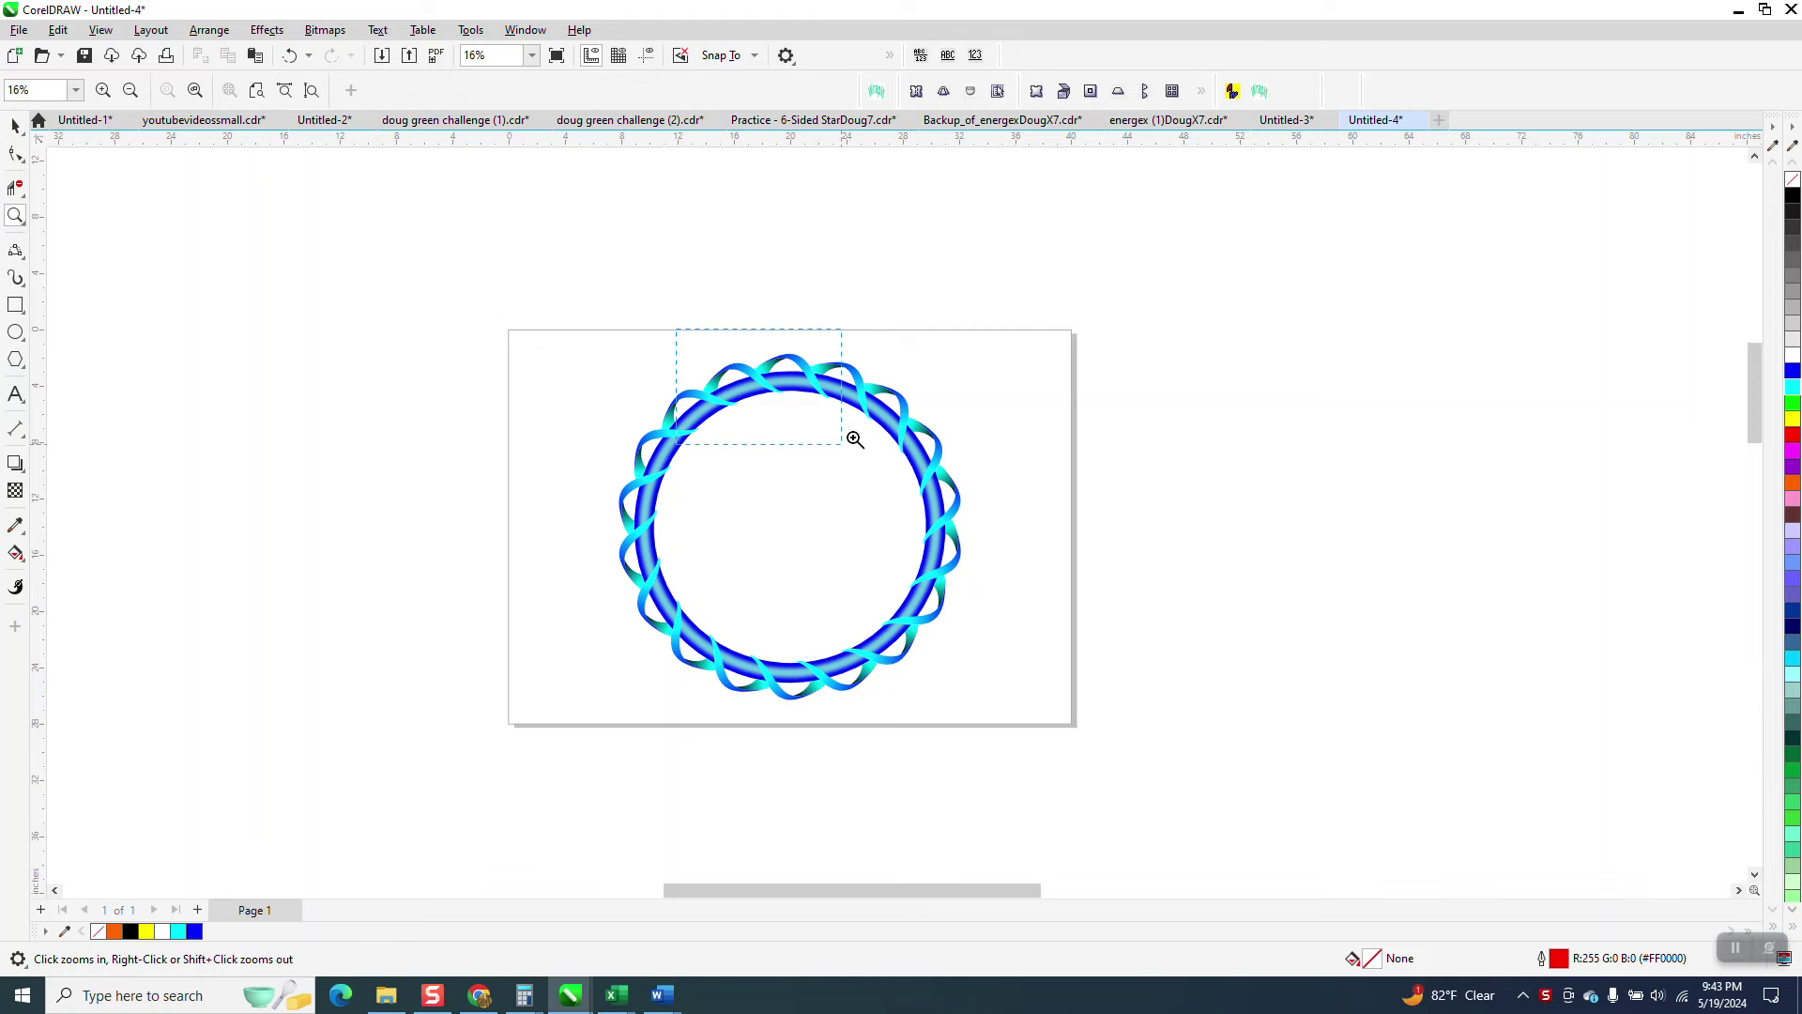
right_click(853, 438)
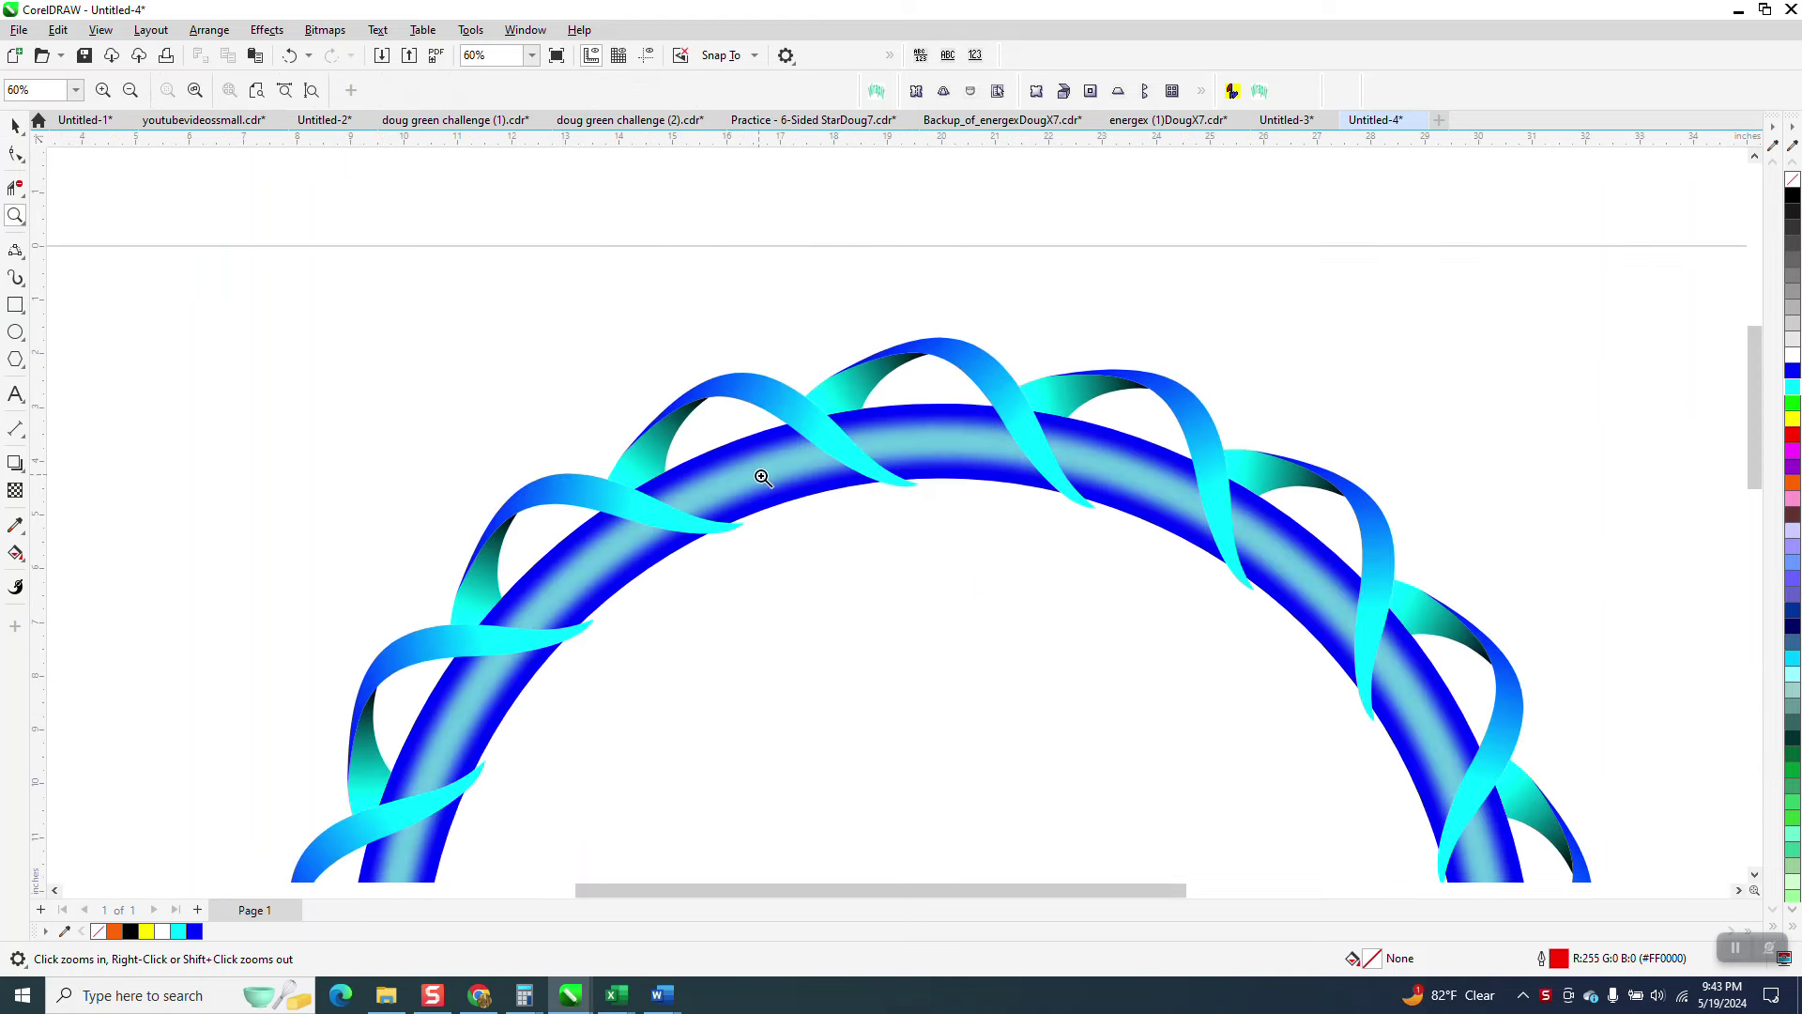
click(15, 125)
scroll(361, 230, down, 2)
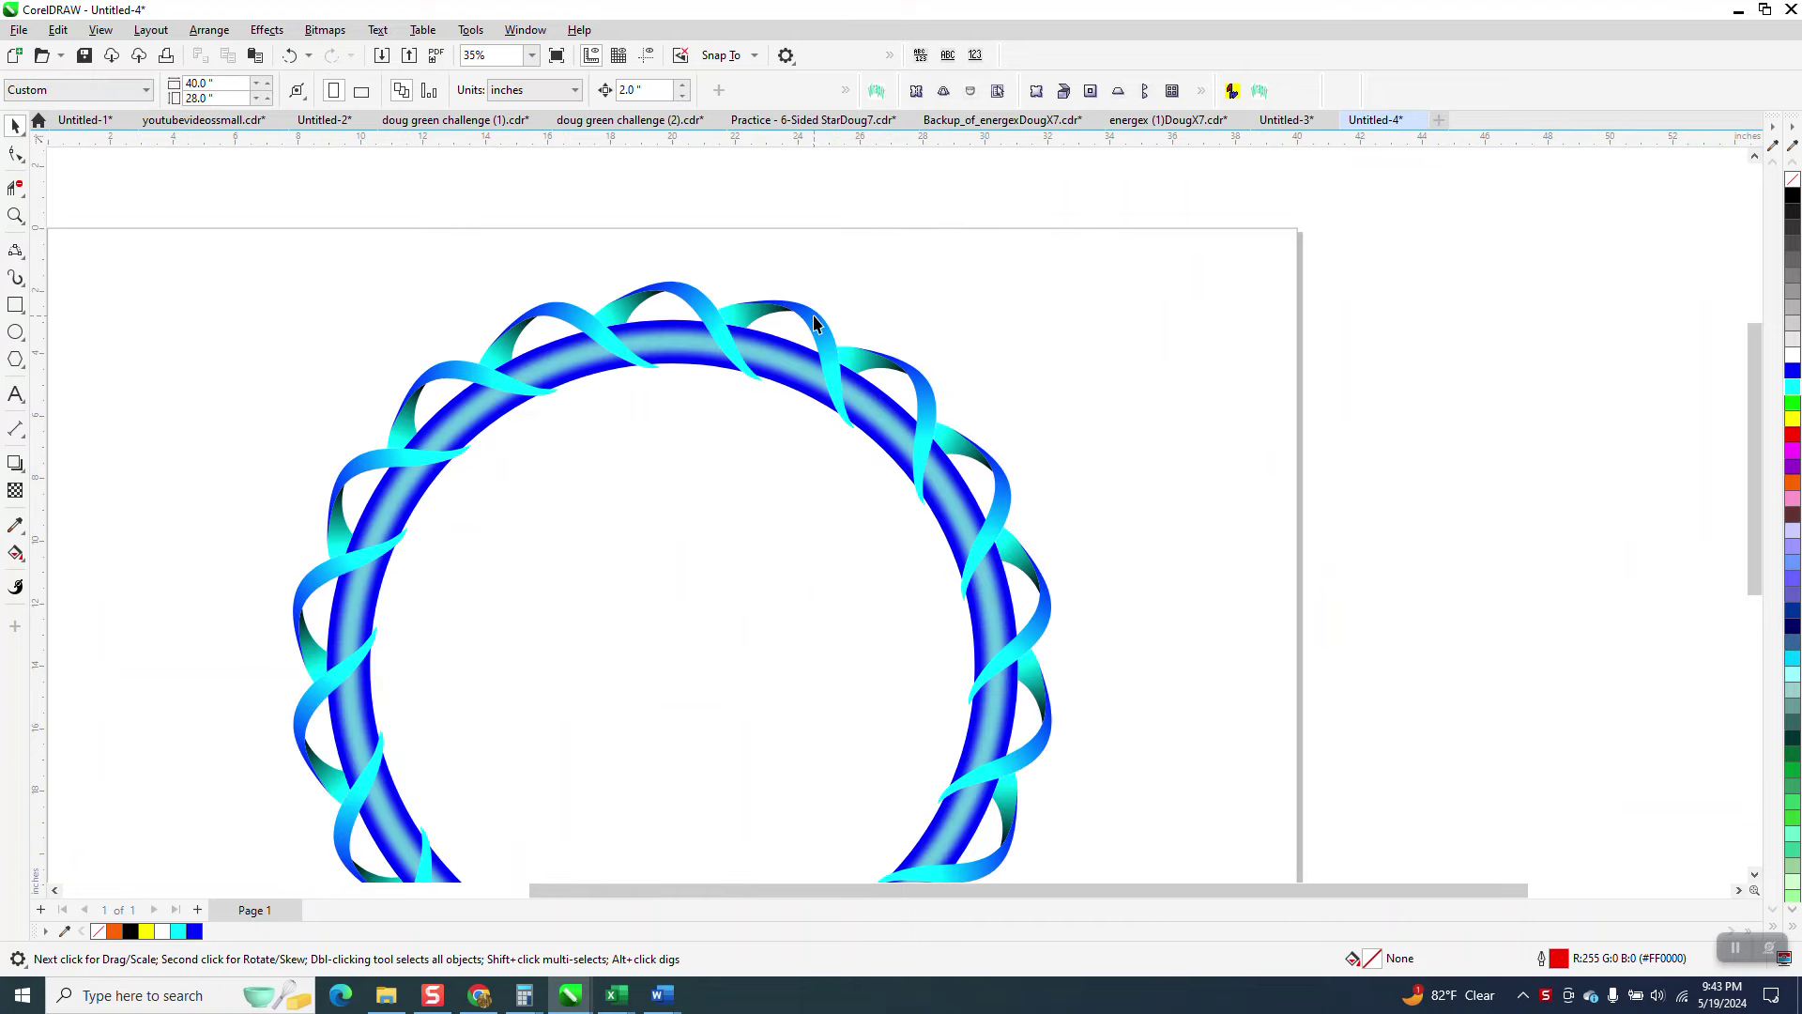
scroll(813, 322, down, 1)
drag(375, 263, 1186, 809)
drag(724, 547, 1446, 524)
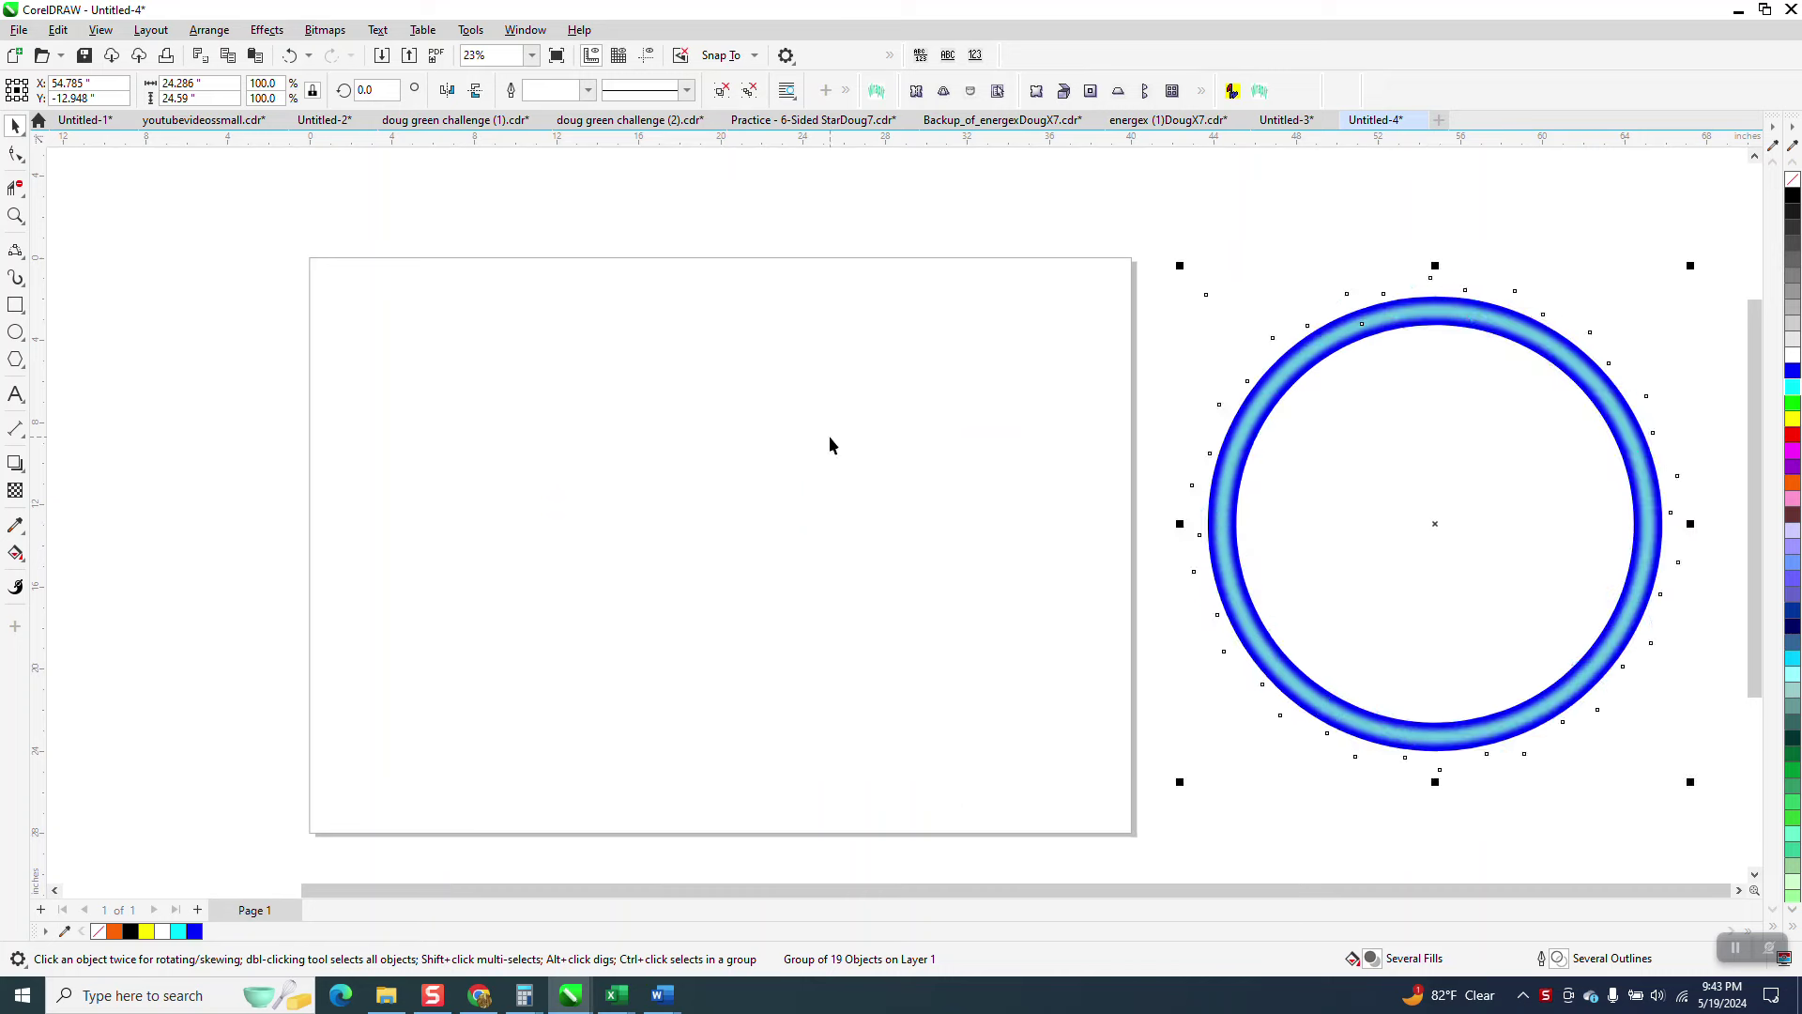
Step: Draw a large circle on the page with a 100 pt outline, then colour the outline blue
click(15, 333)
drag(967, 364, 549, 714)
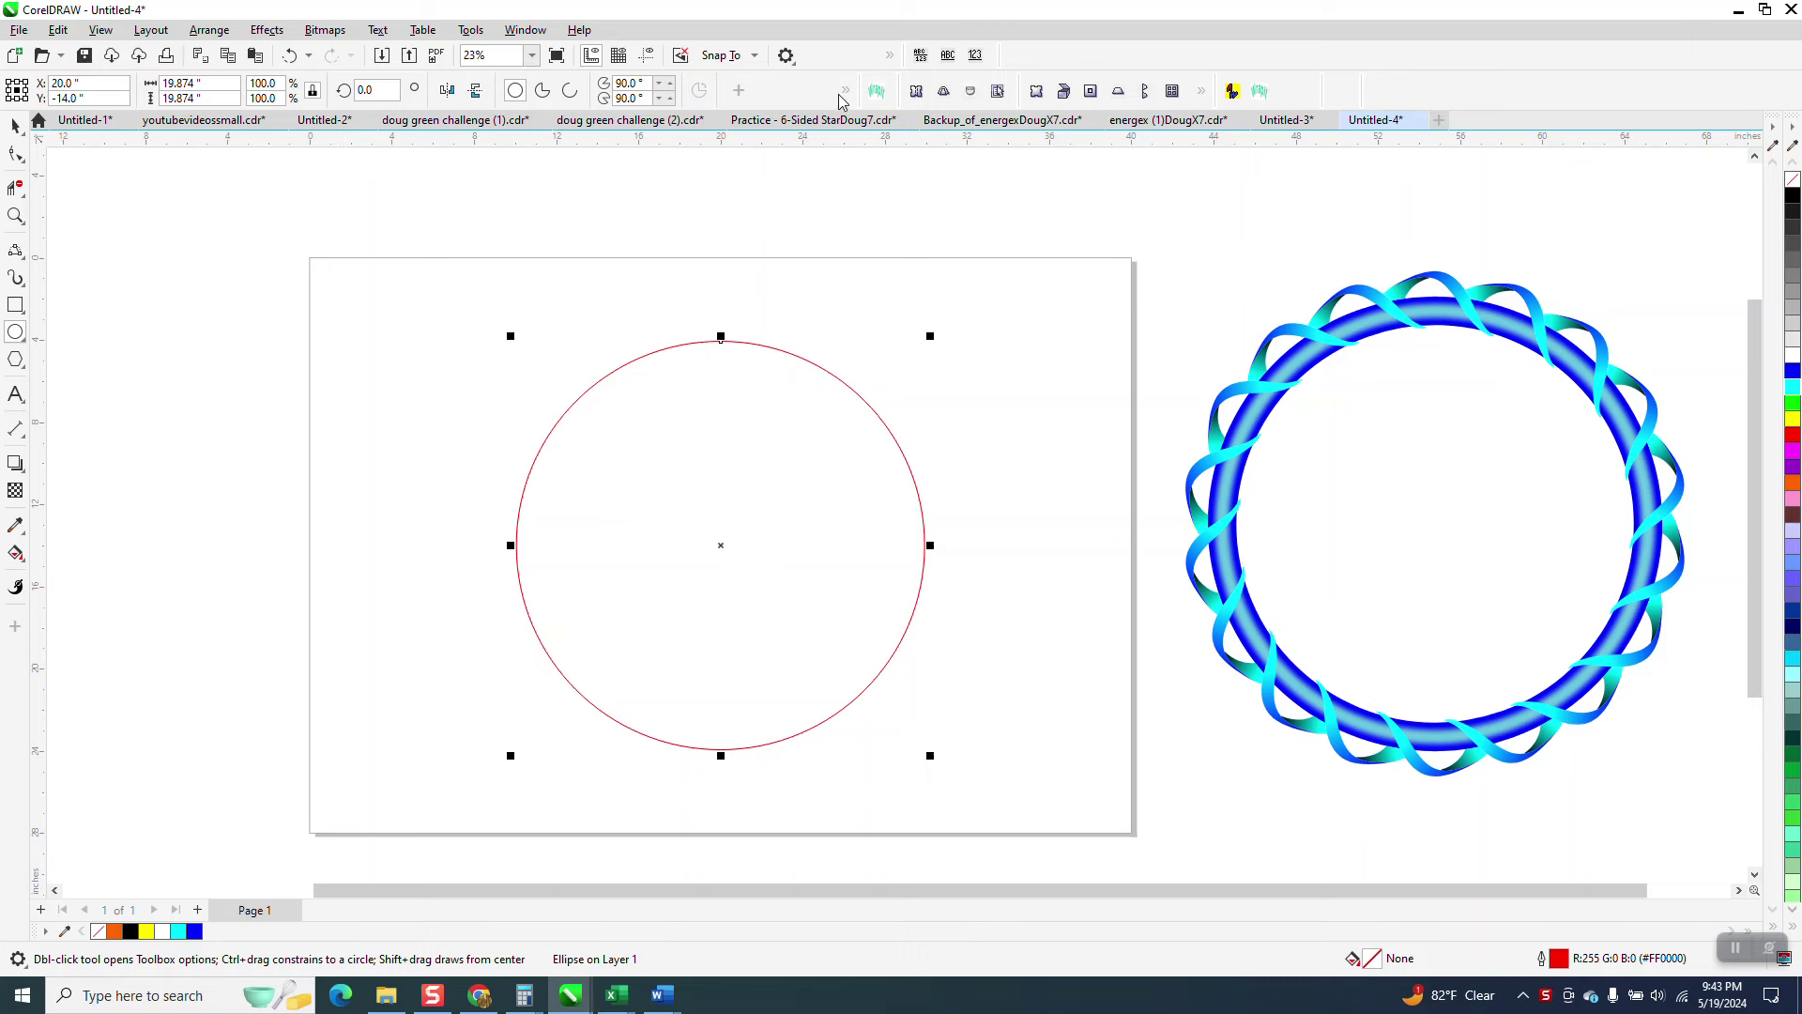
click(574, 126)
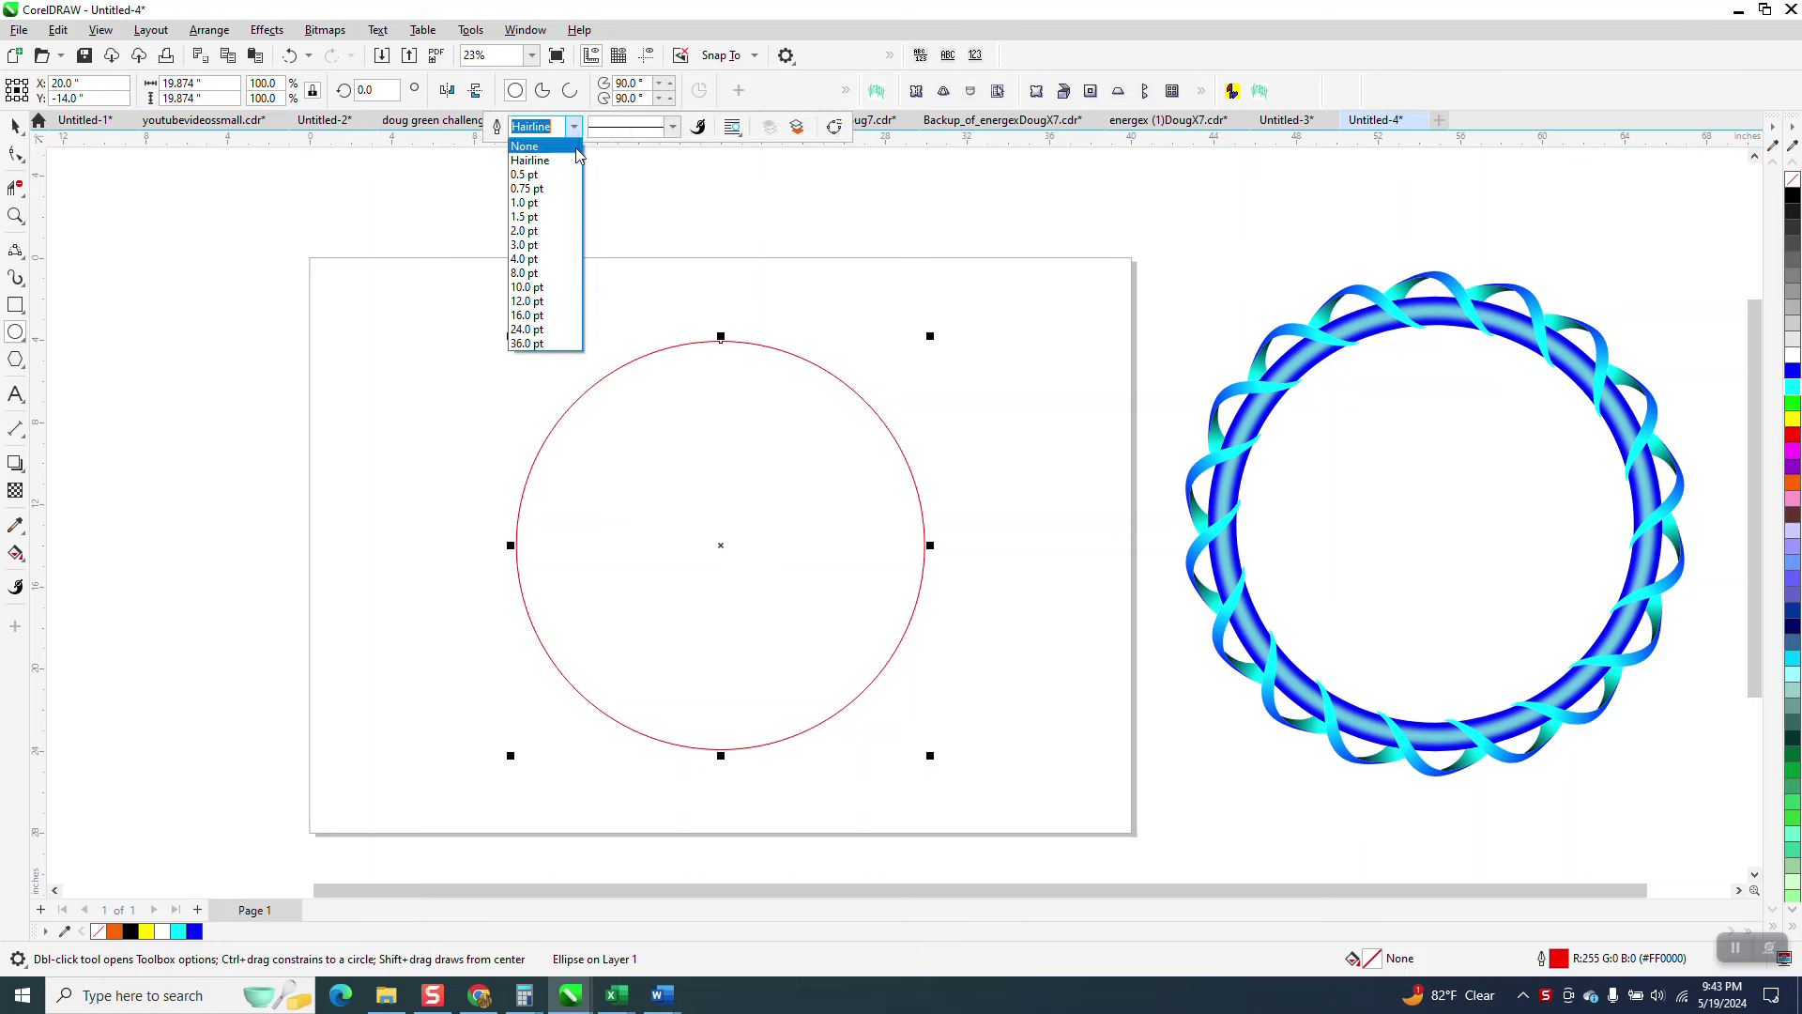
click(553, 126)
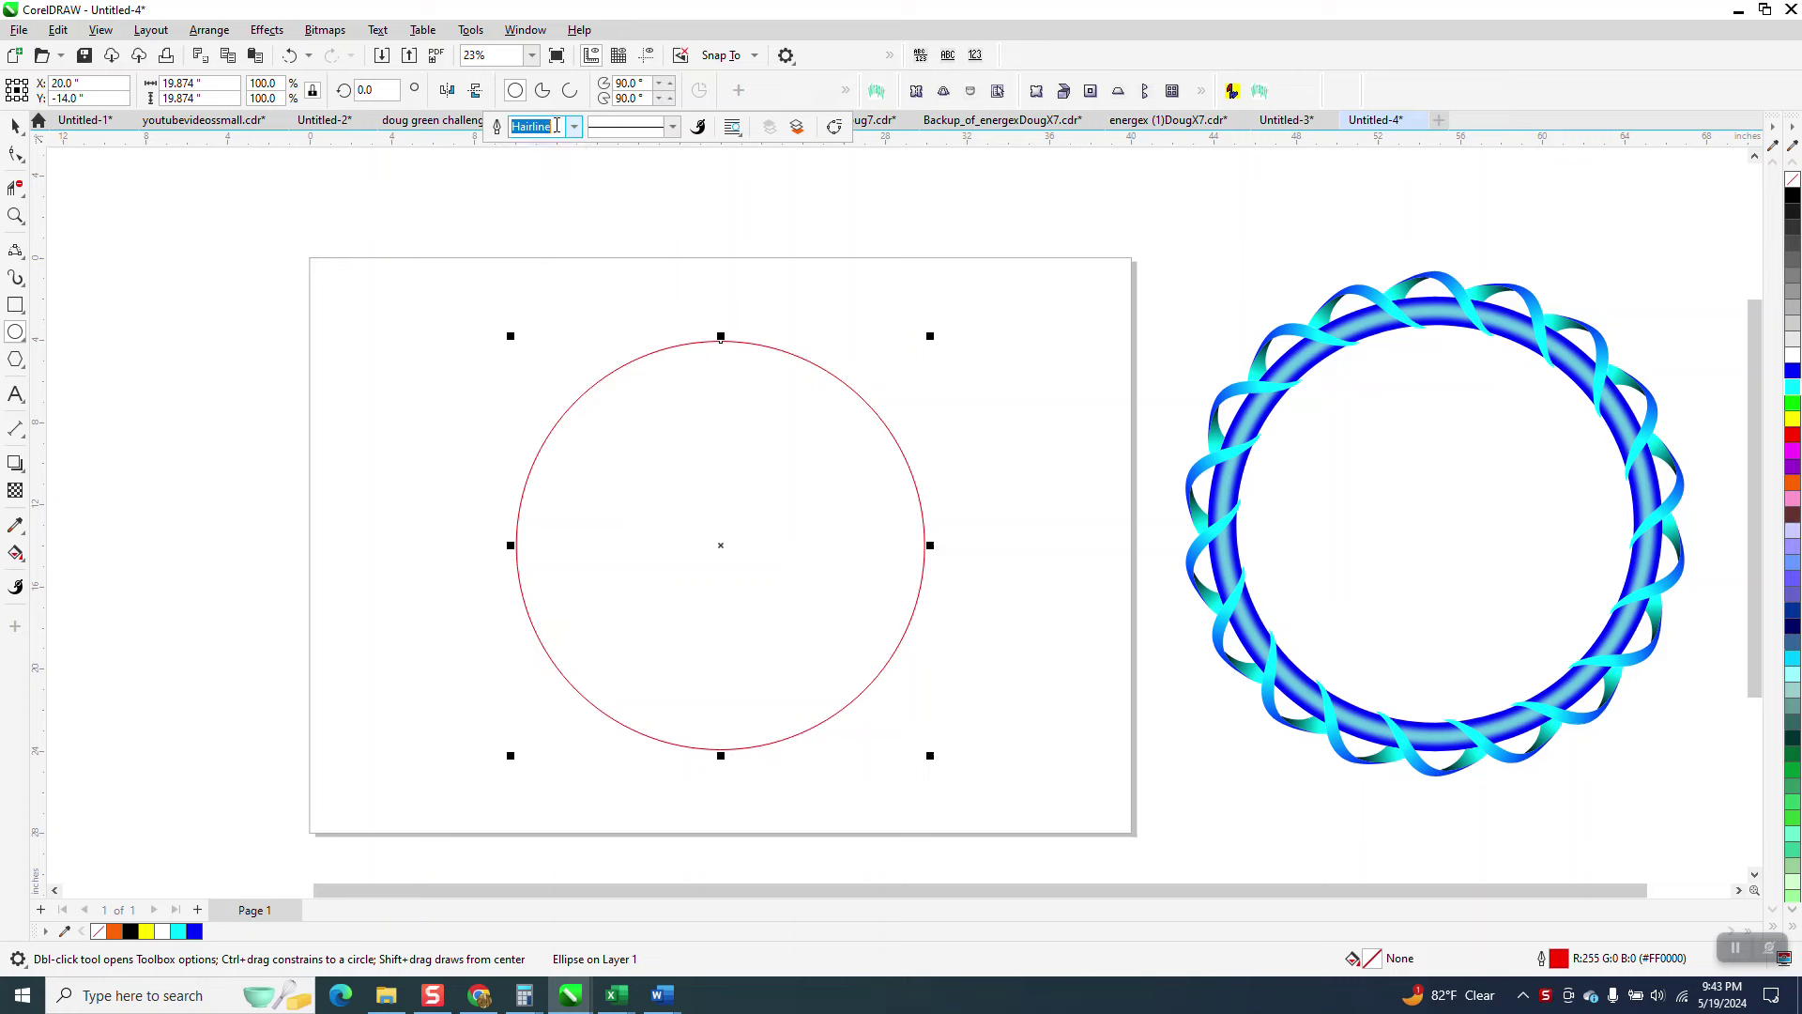
text(100)
key(Return)
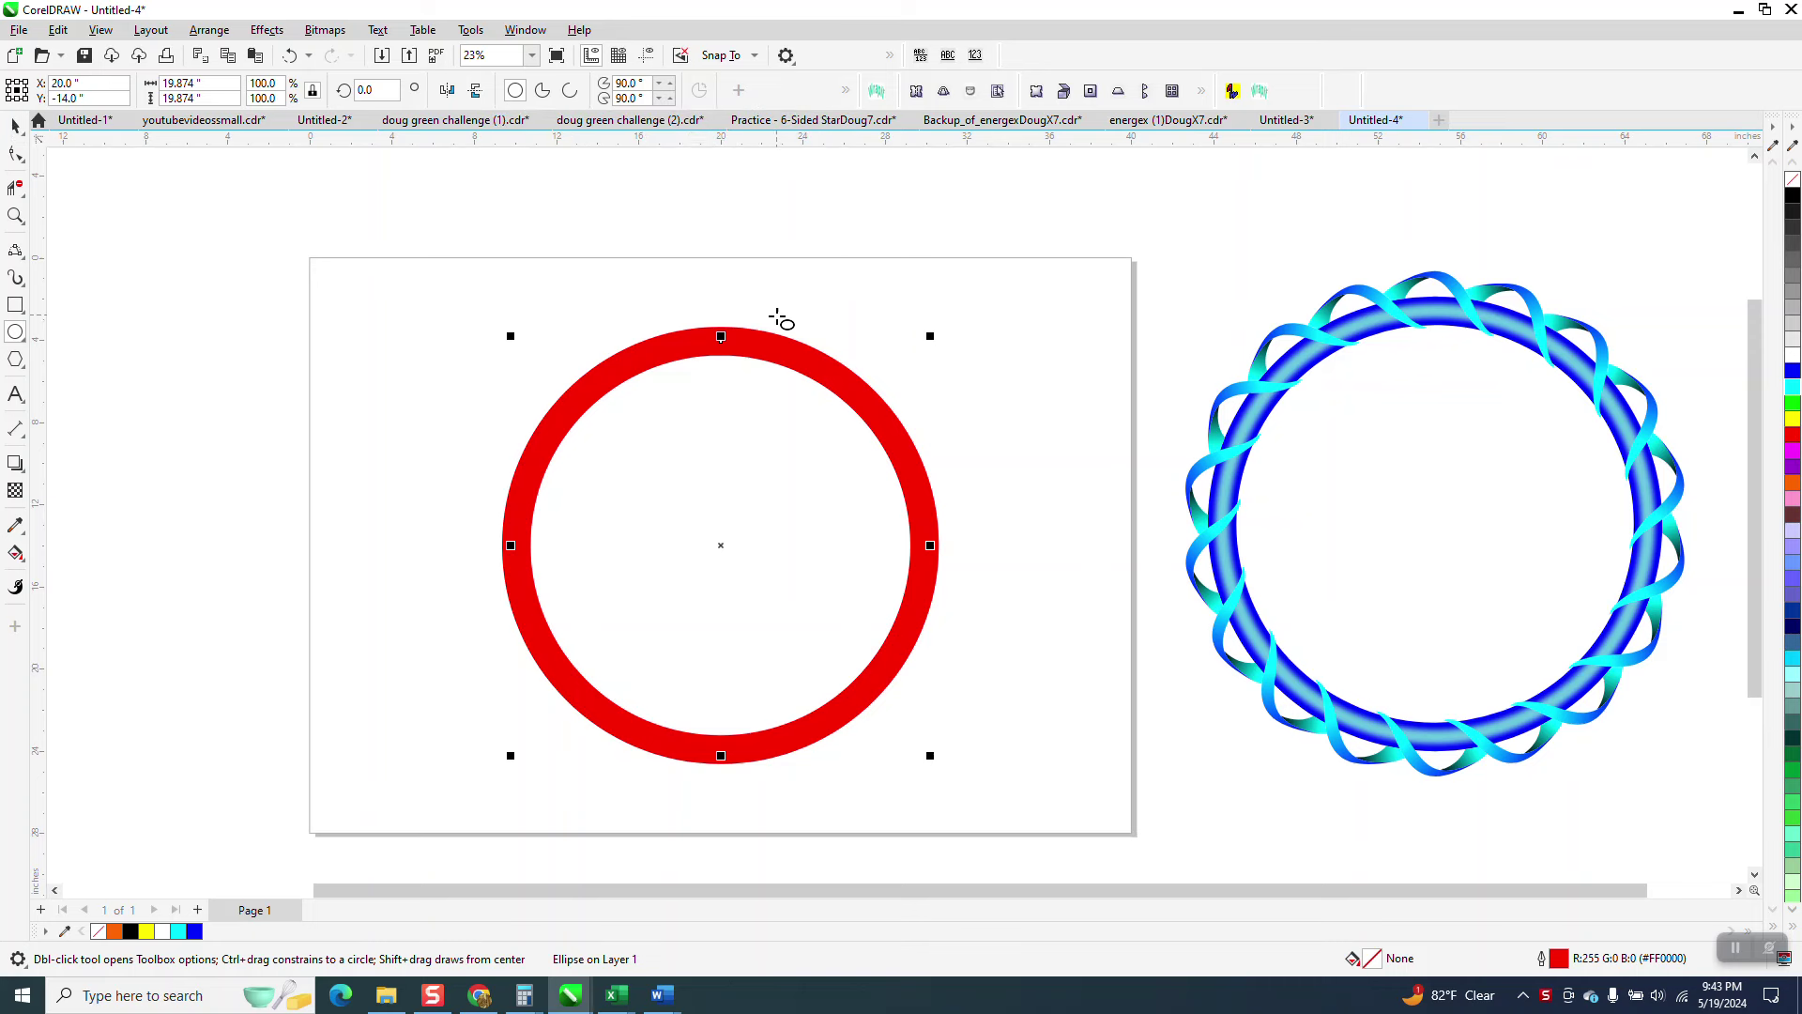
key(space)
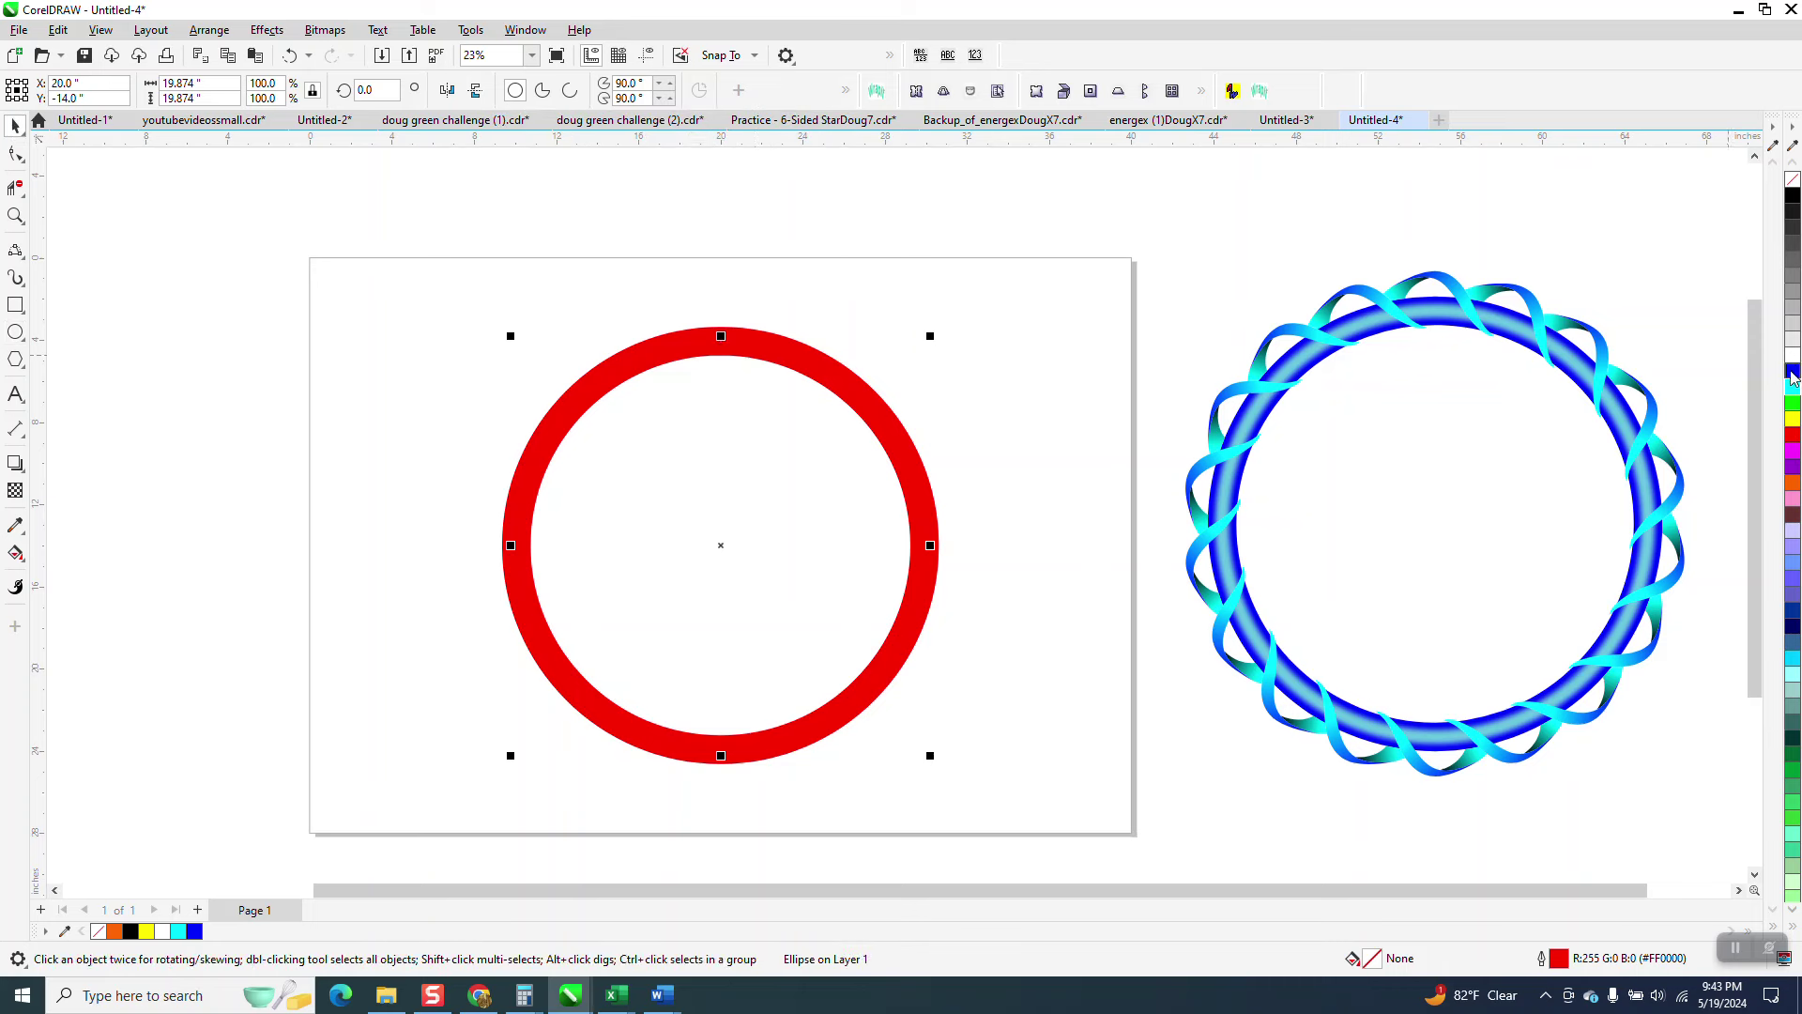
right_click(1791, 371)
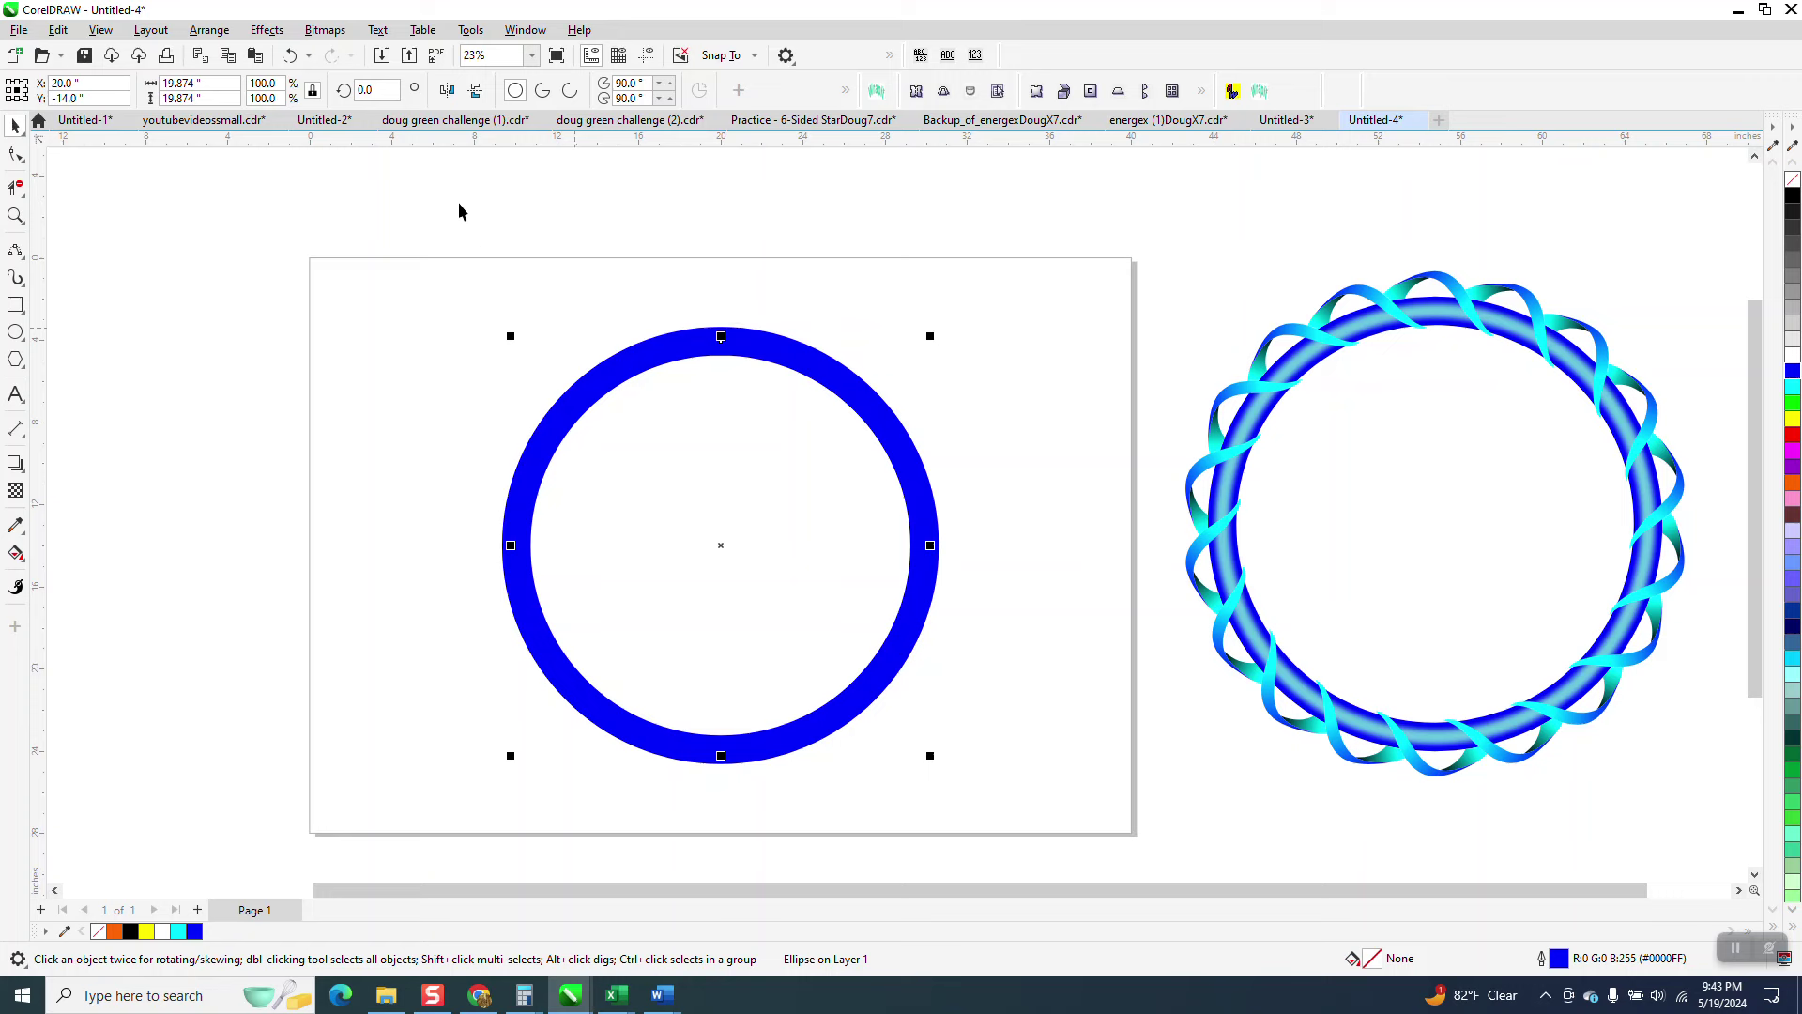
Step: Undo the blue colour and the 100 pt width to restore the thin red outline
click(291, 56)
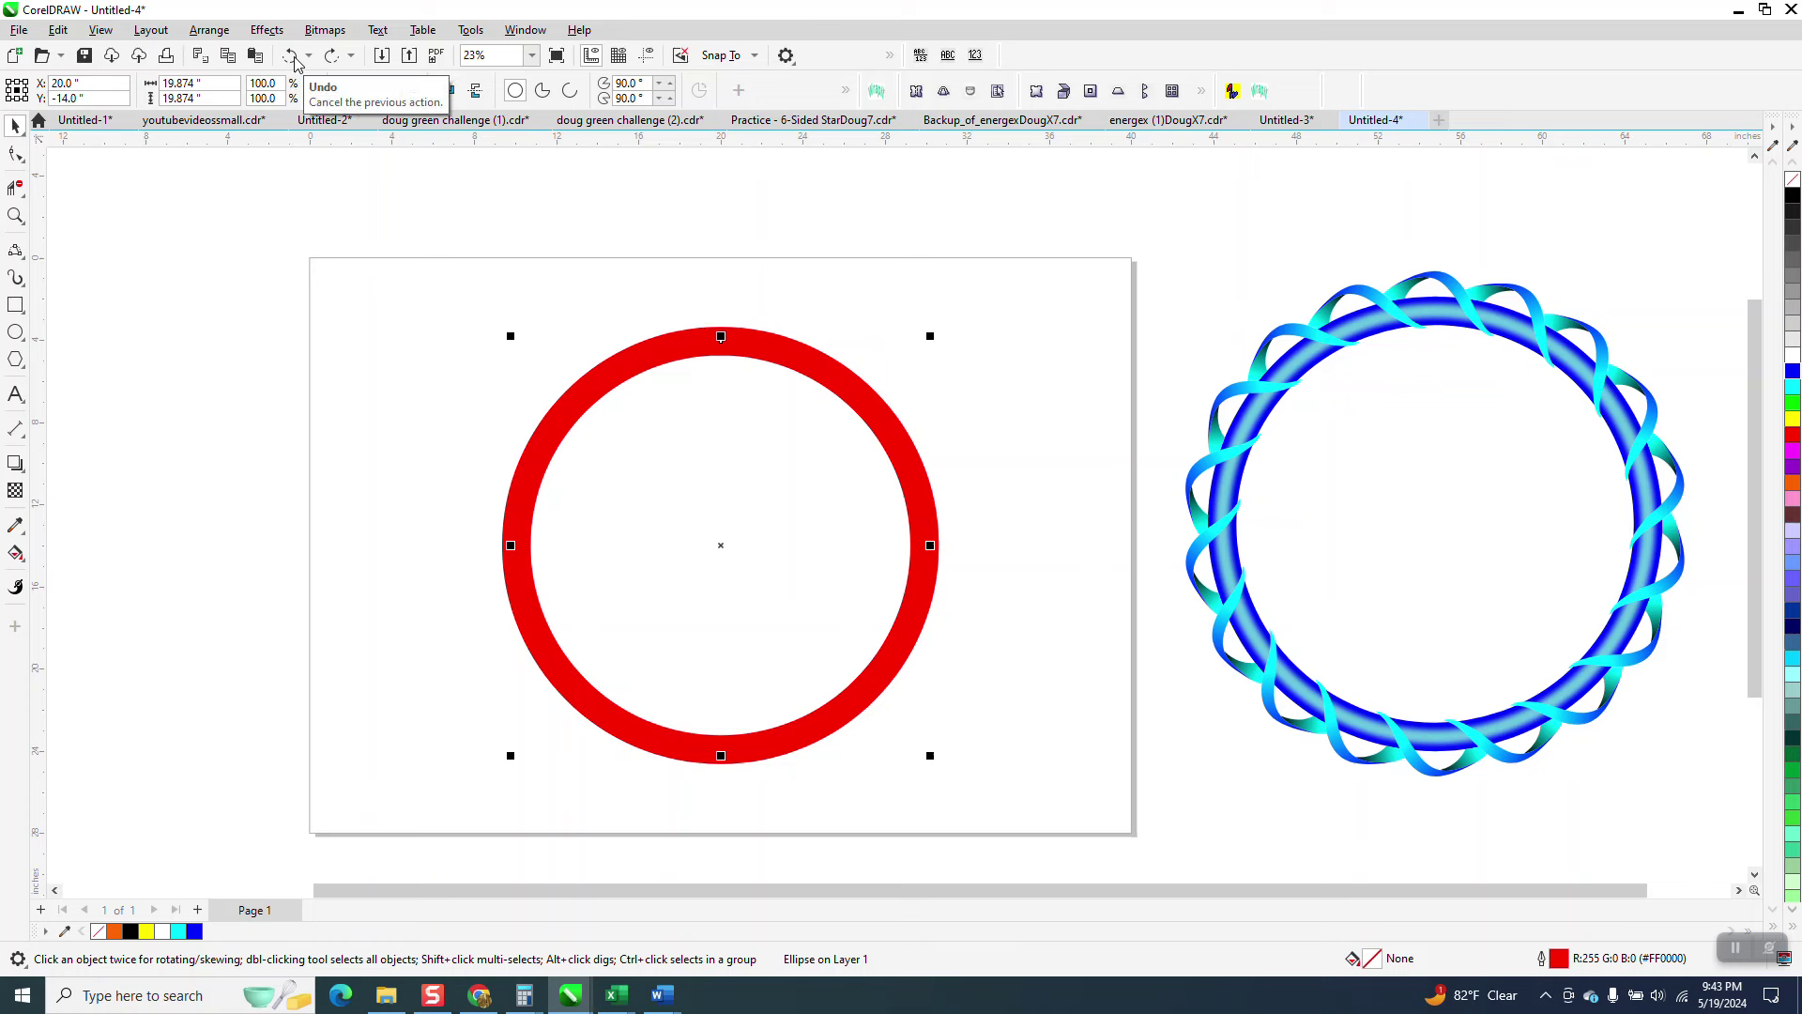
click(293, 59)
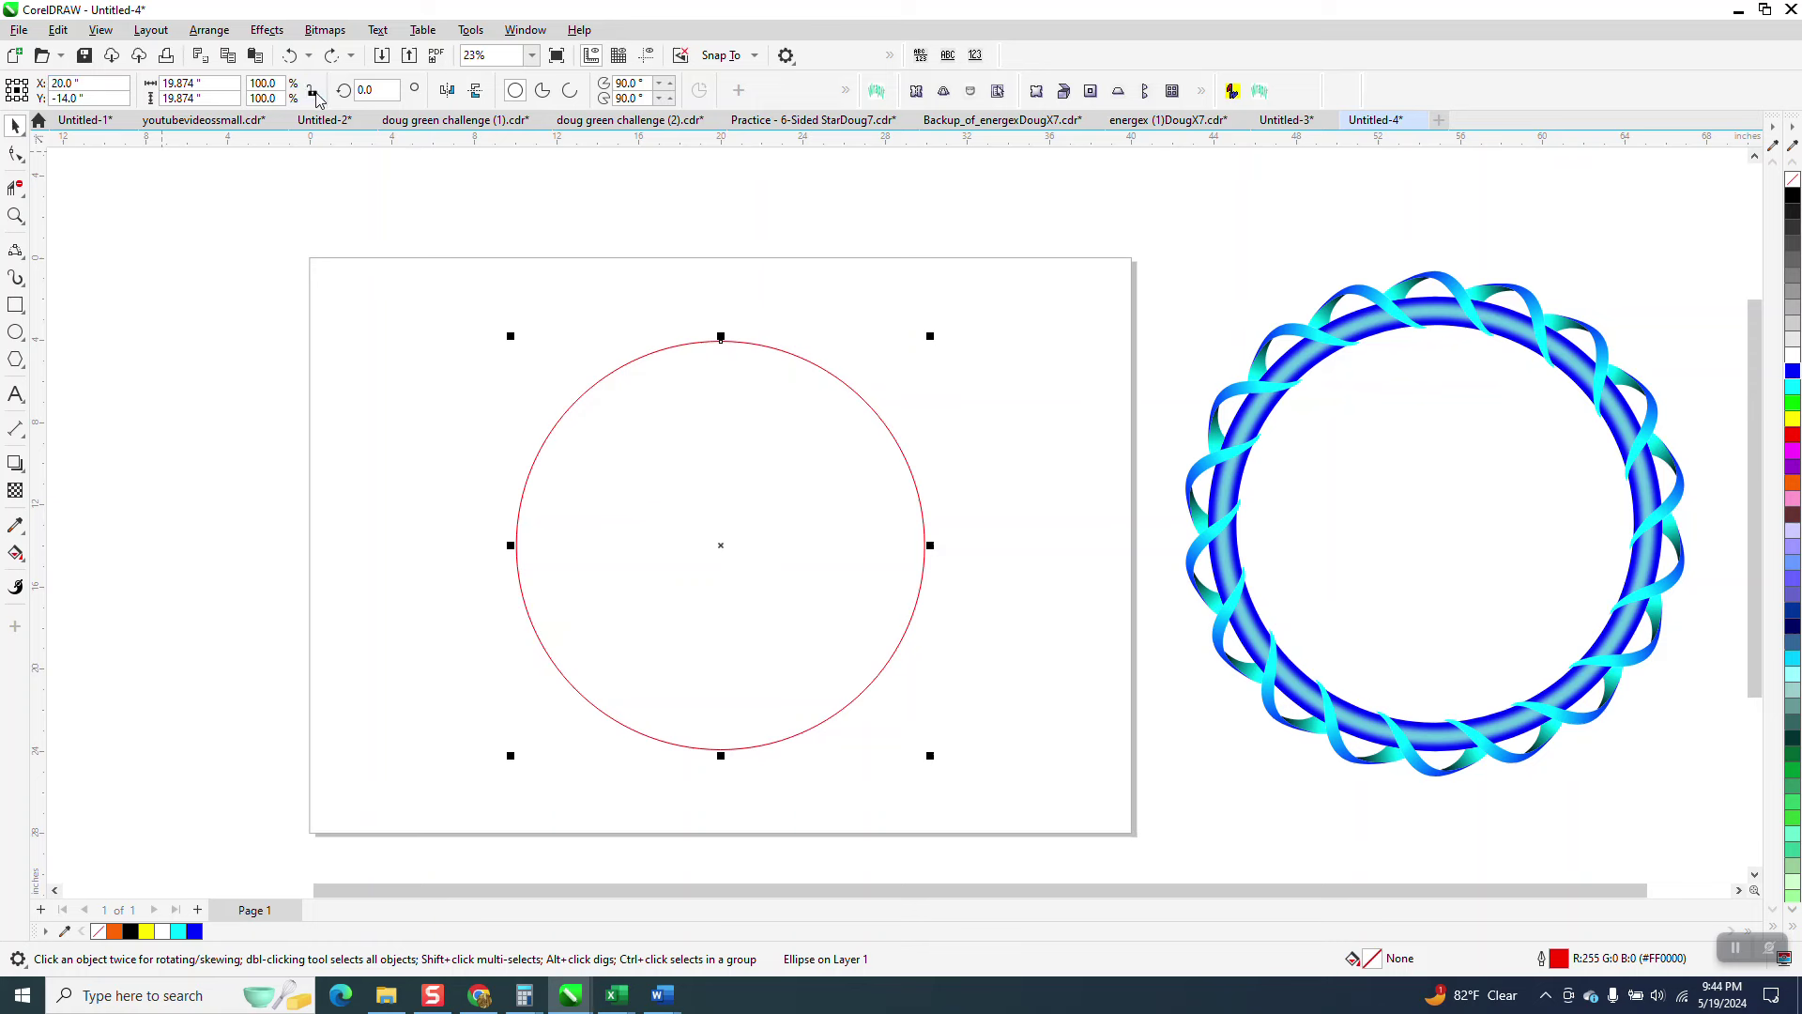
Step: Set the circle's width to 20 inches
double_click(178, 82)
text(20)
key(Return)
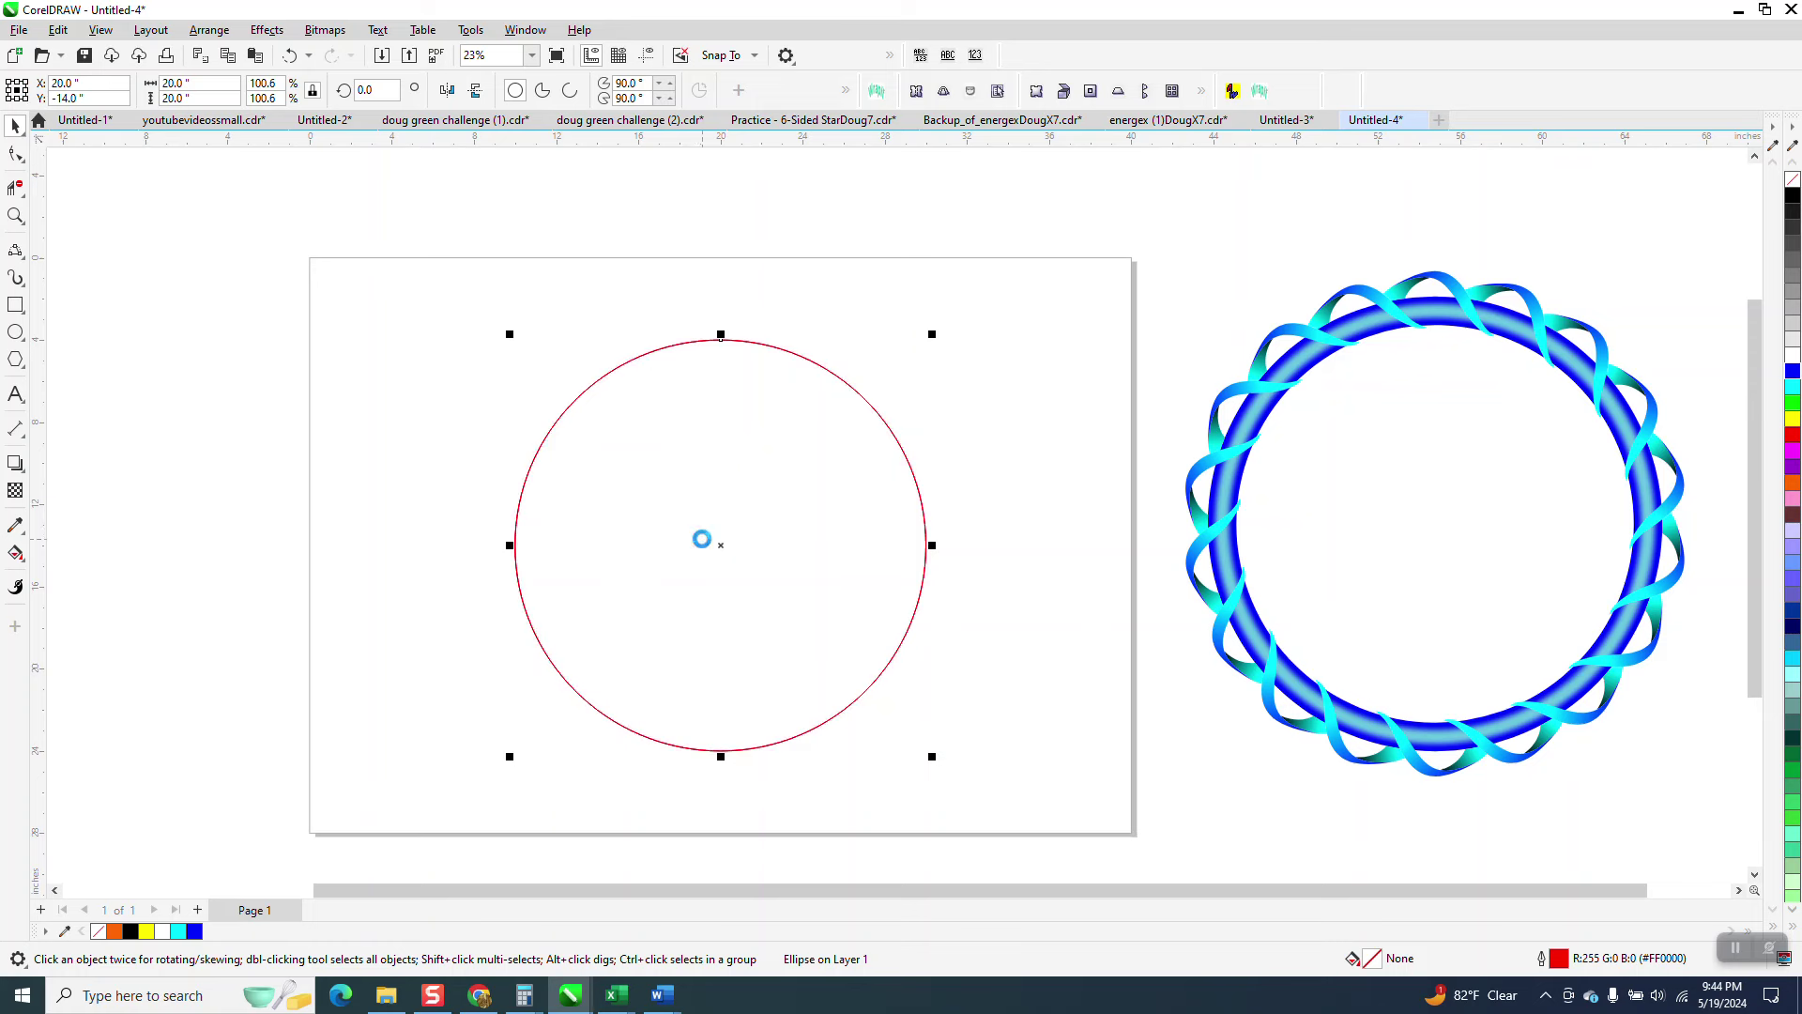
Step: Place a duplicate of the circle to the left of the page, then reselect the original
drag(708, 544, 267, 507)
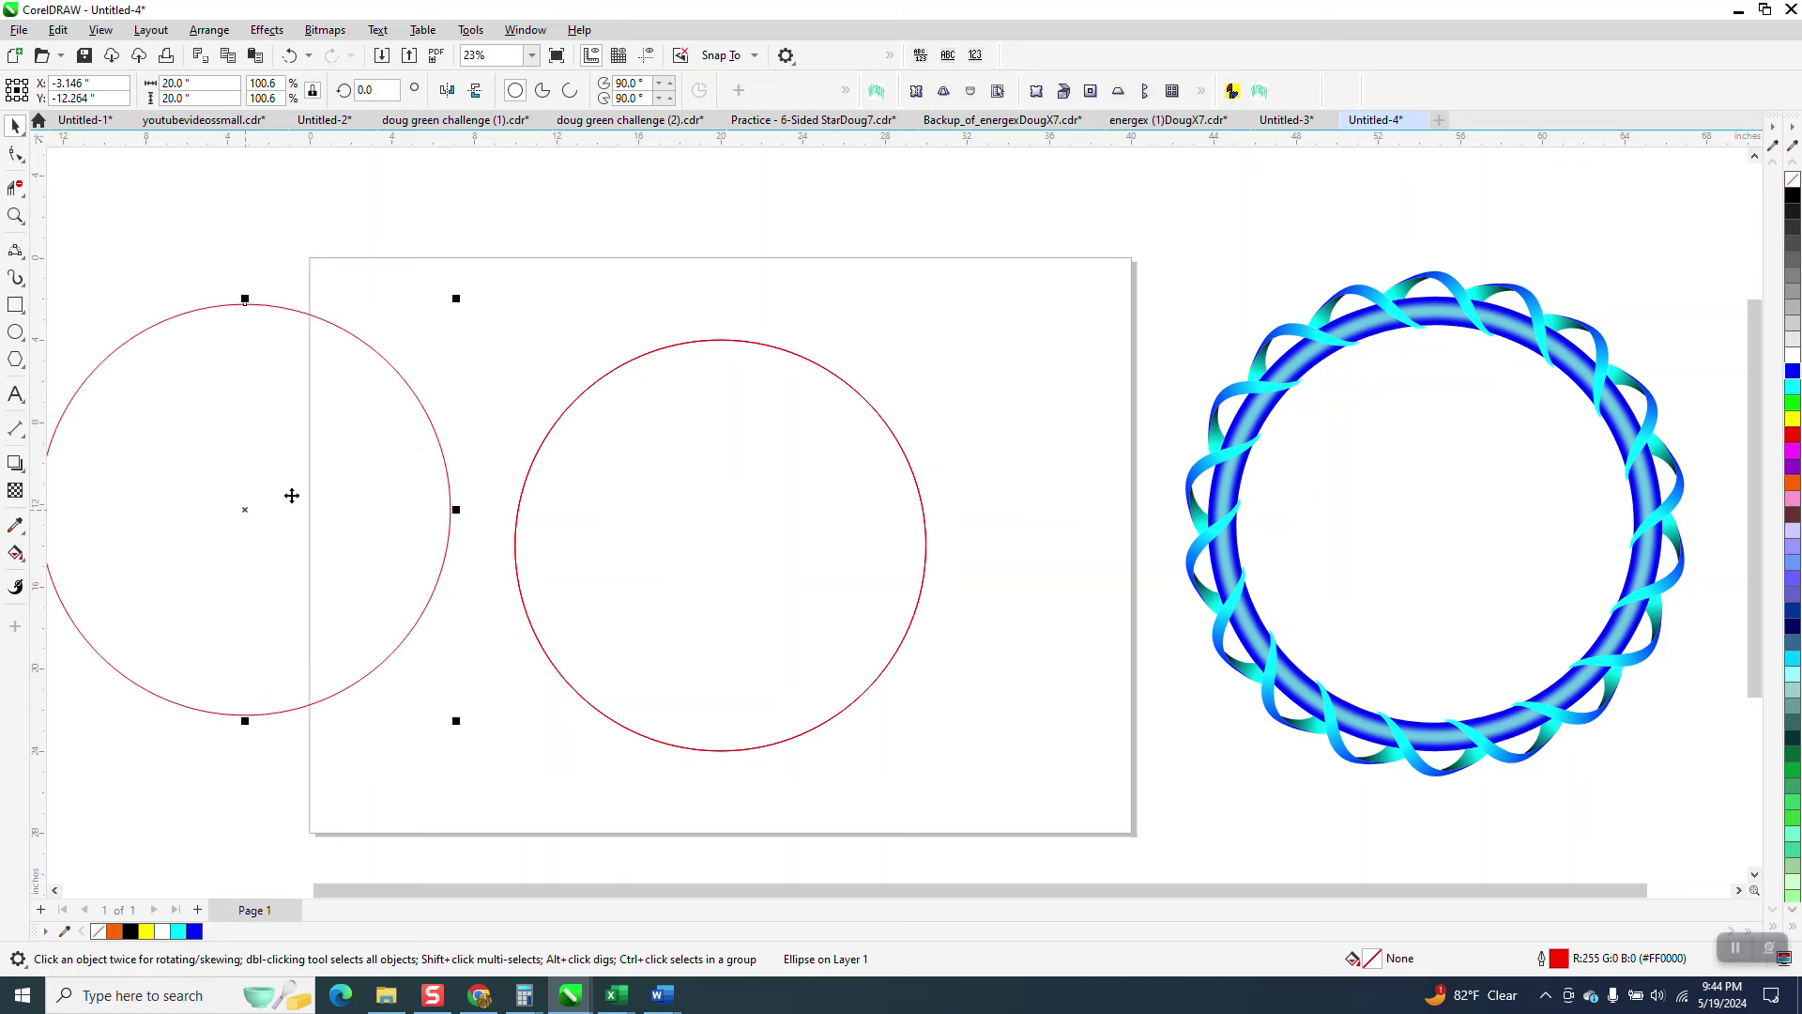
drag(573, 416, 648, 416)
click(628, 363)
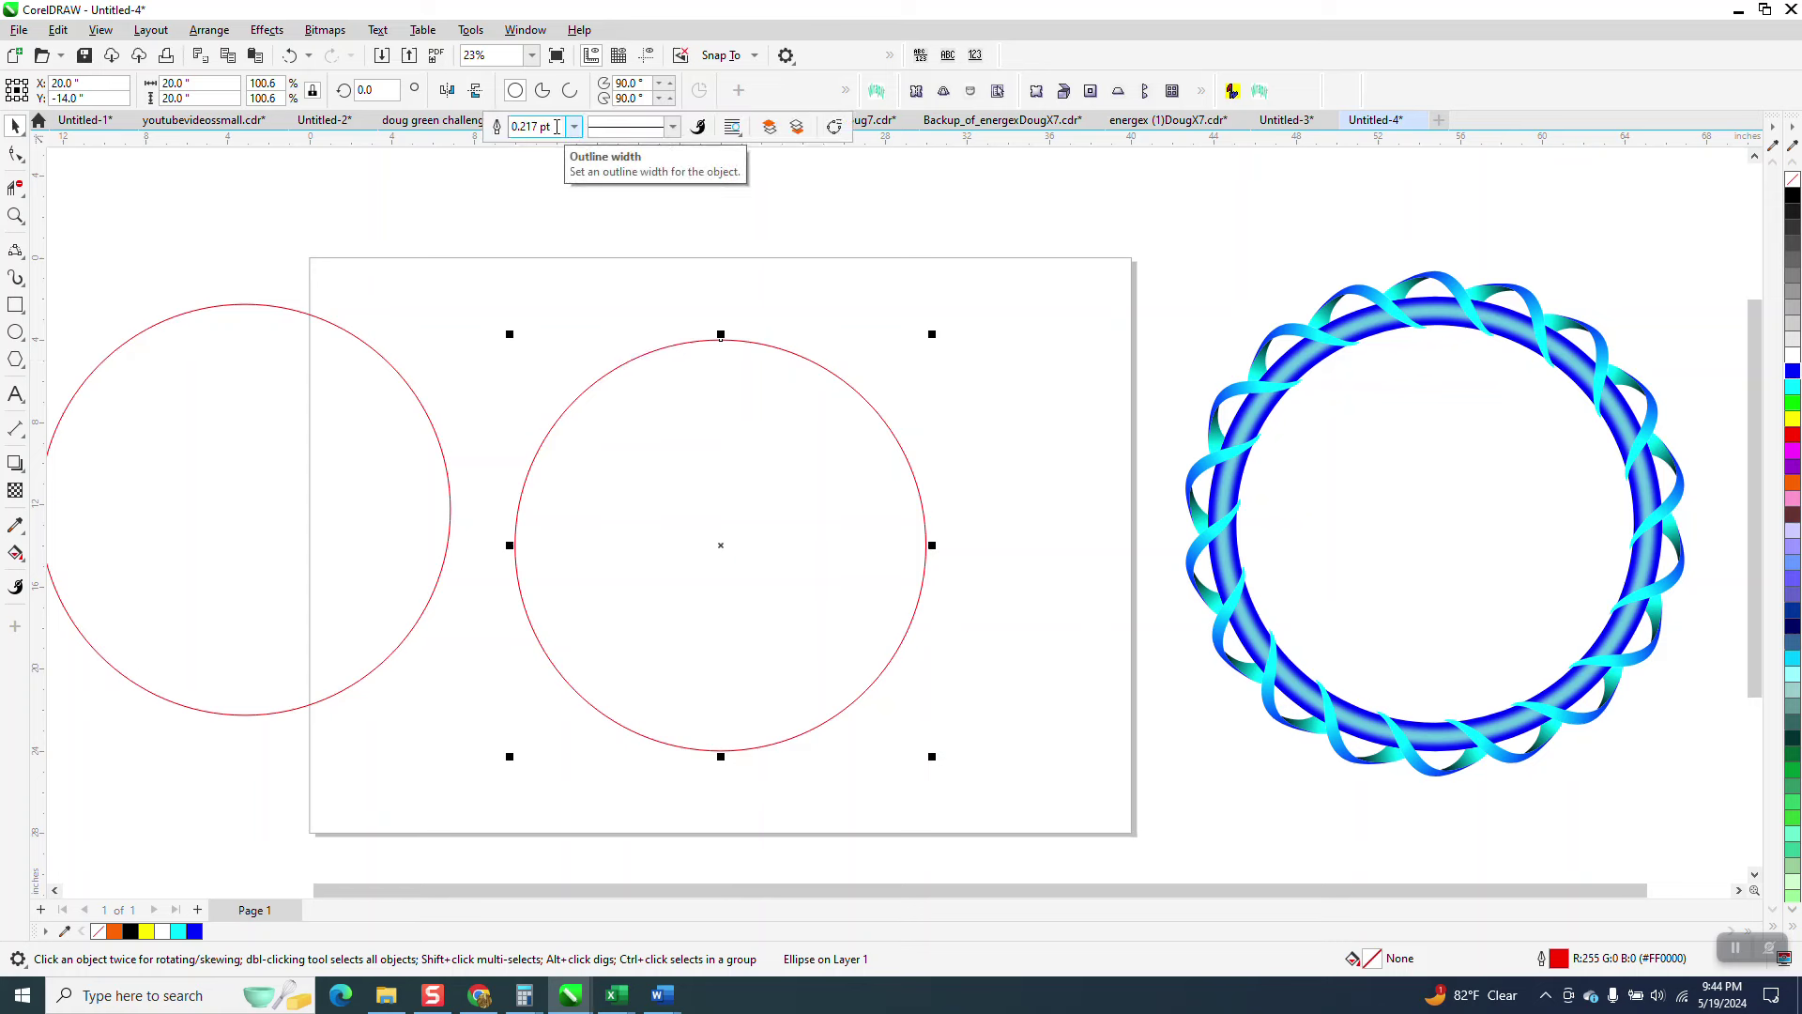
Step: Give the page circle a 100 pt blue outline, keeping the left copy thin red
click(556, 126)
text(100)
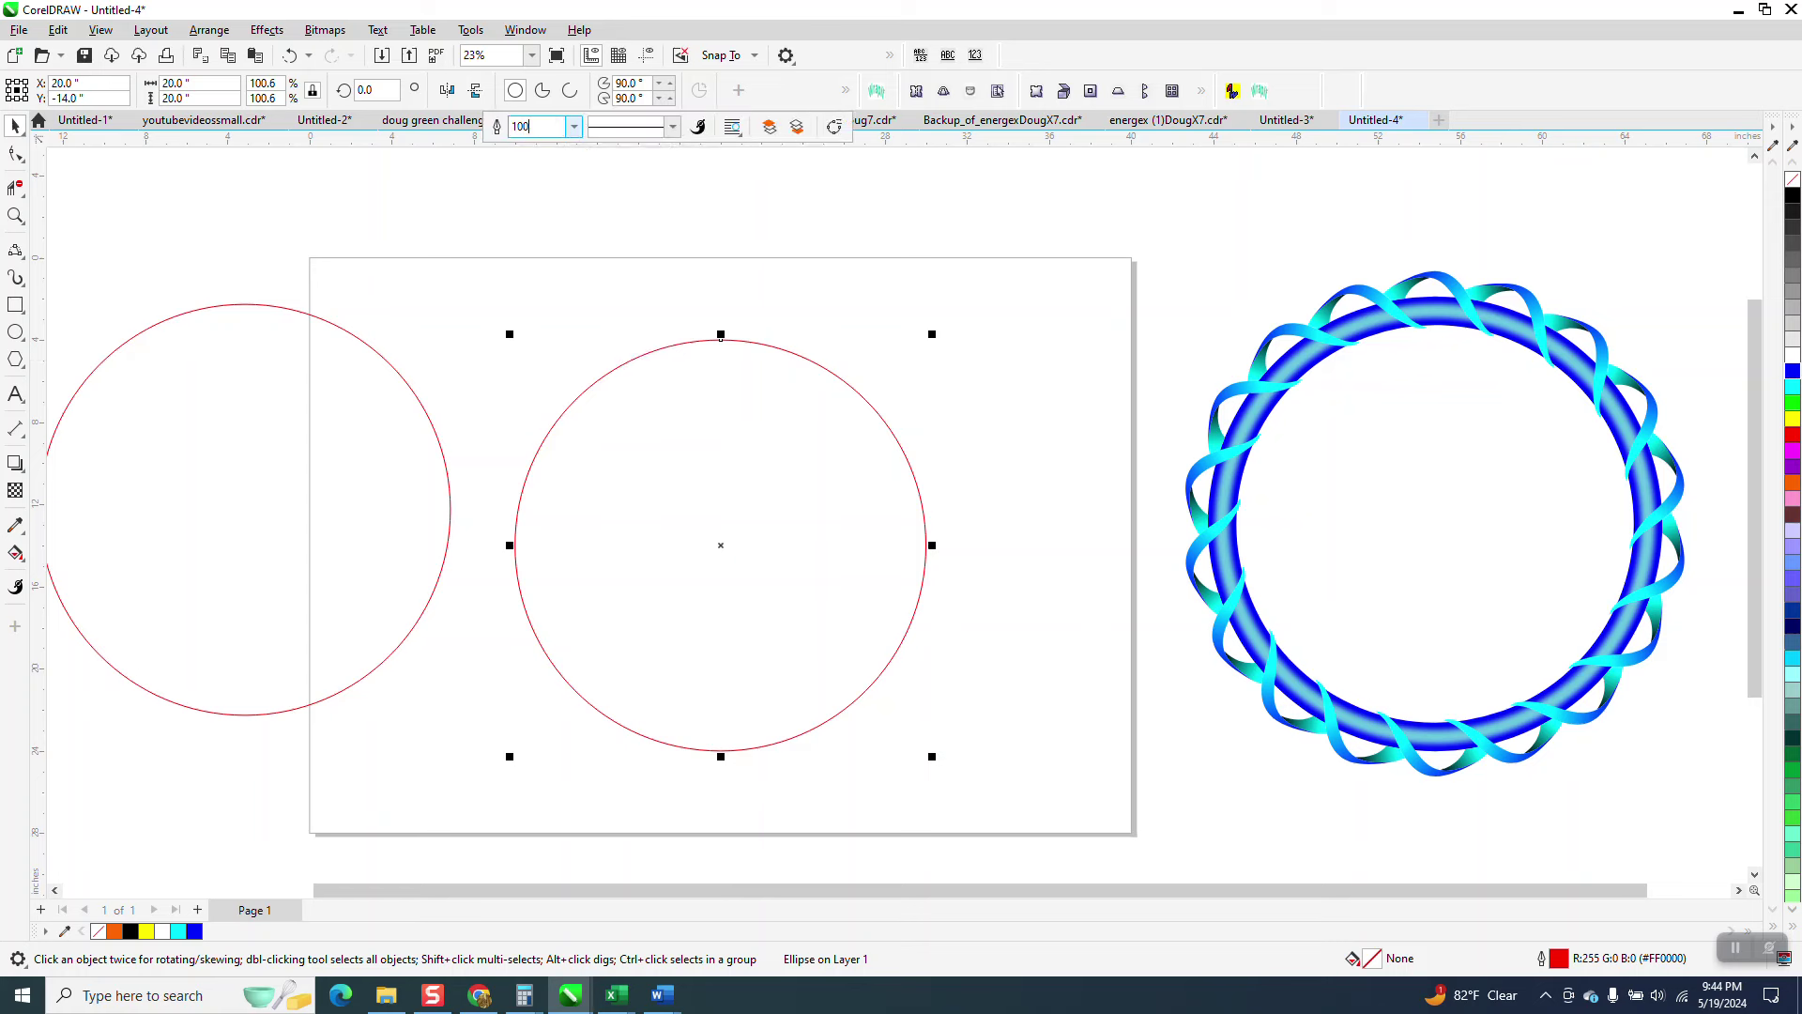
key(Return)
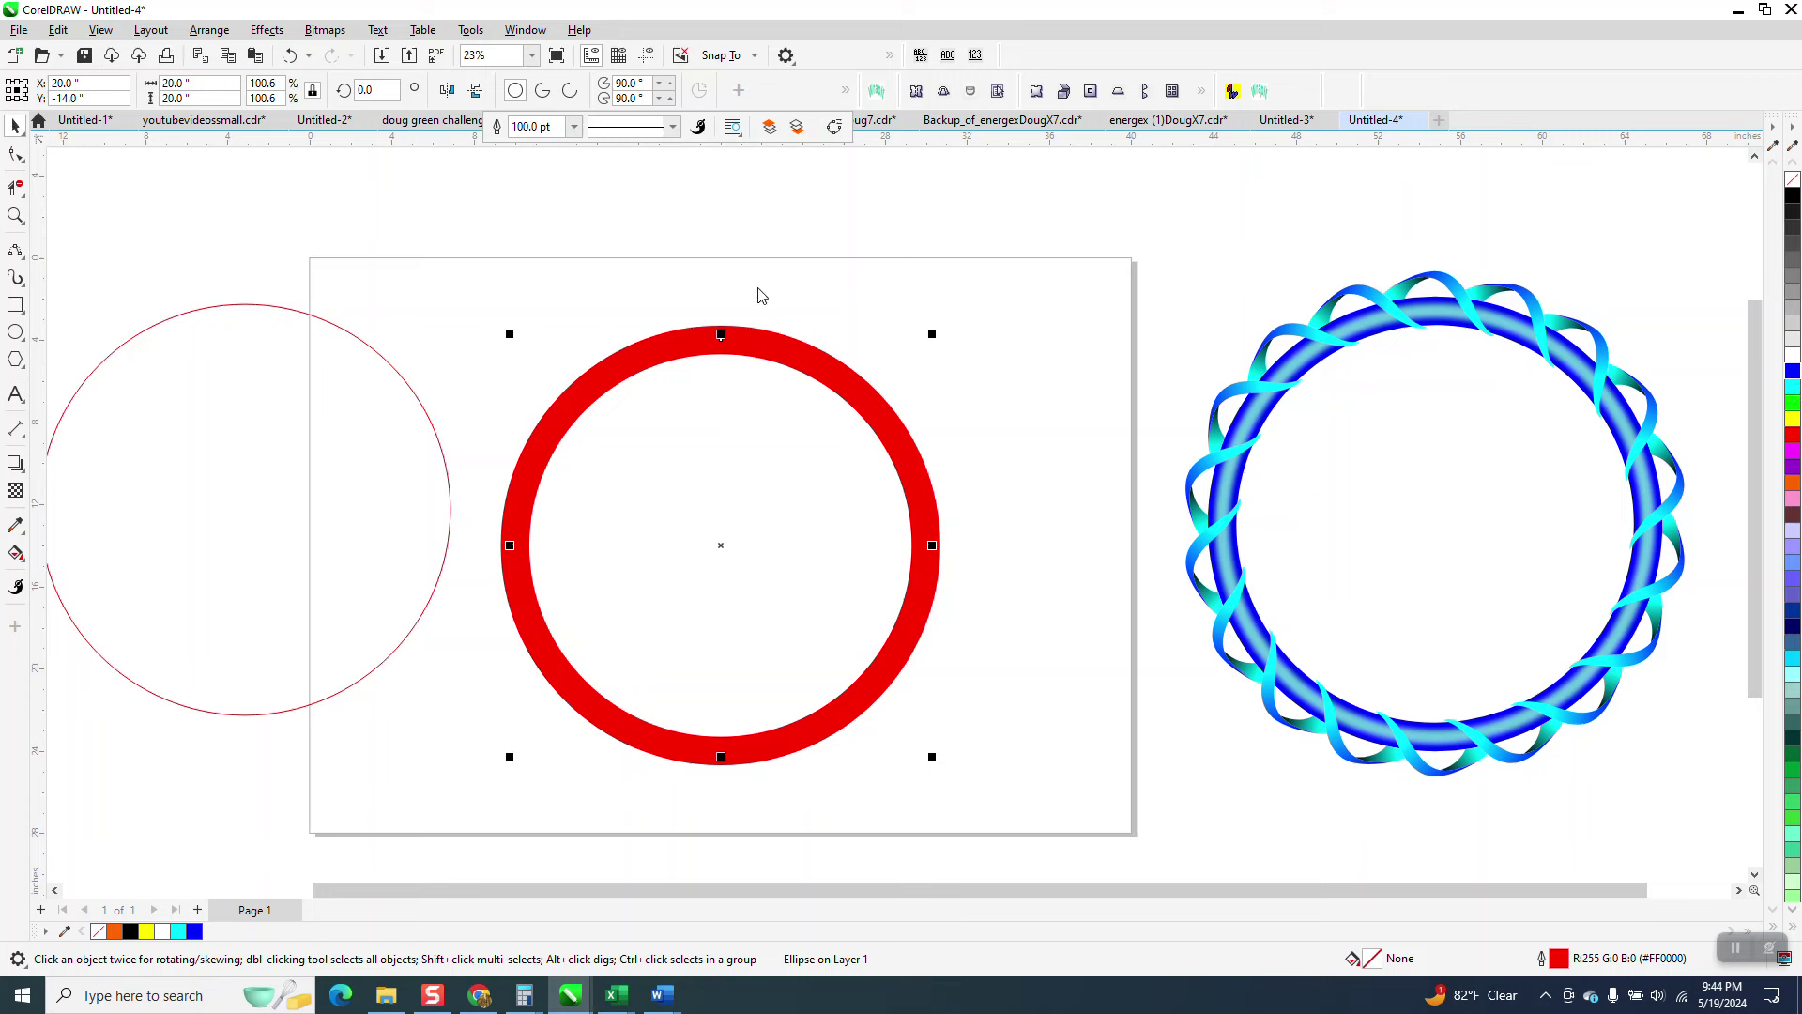
click(774, 354)
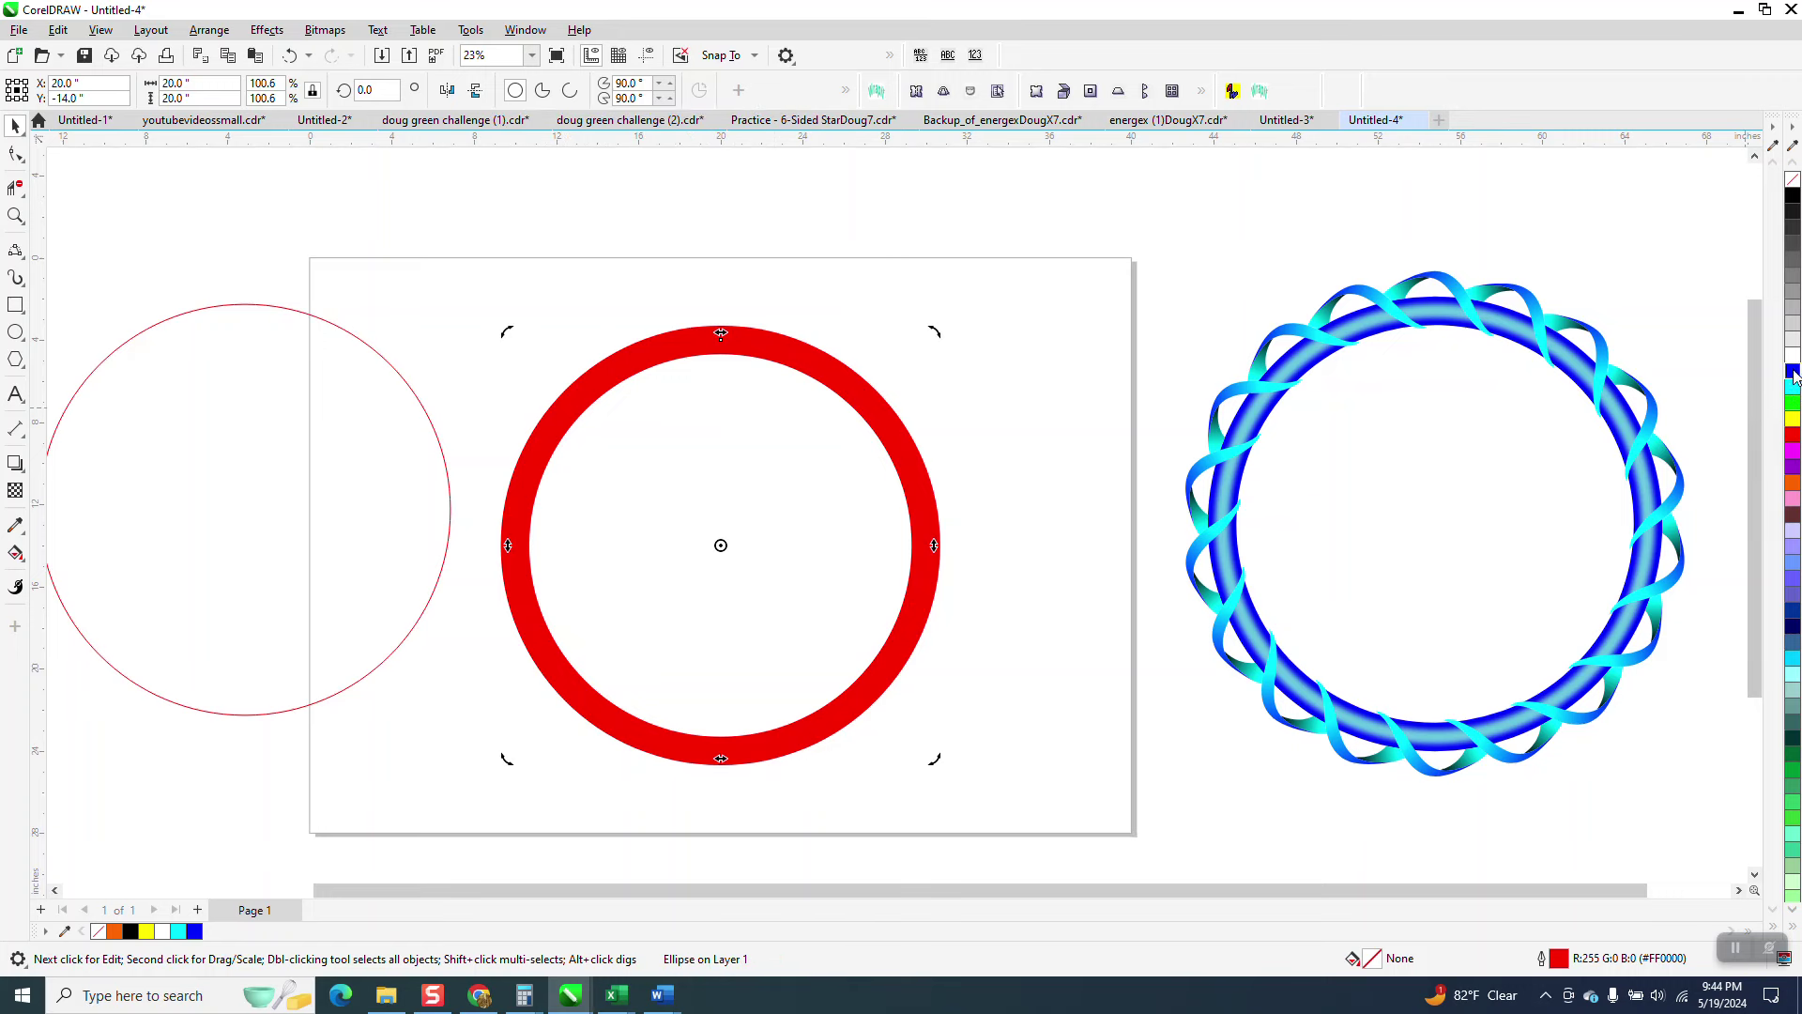
click(1792, 372)
click(398, 382)
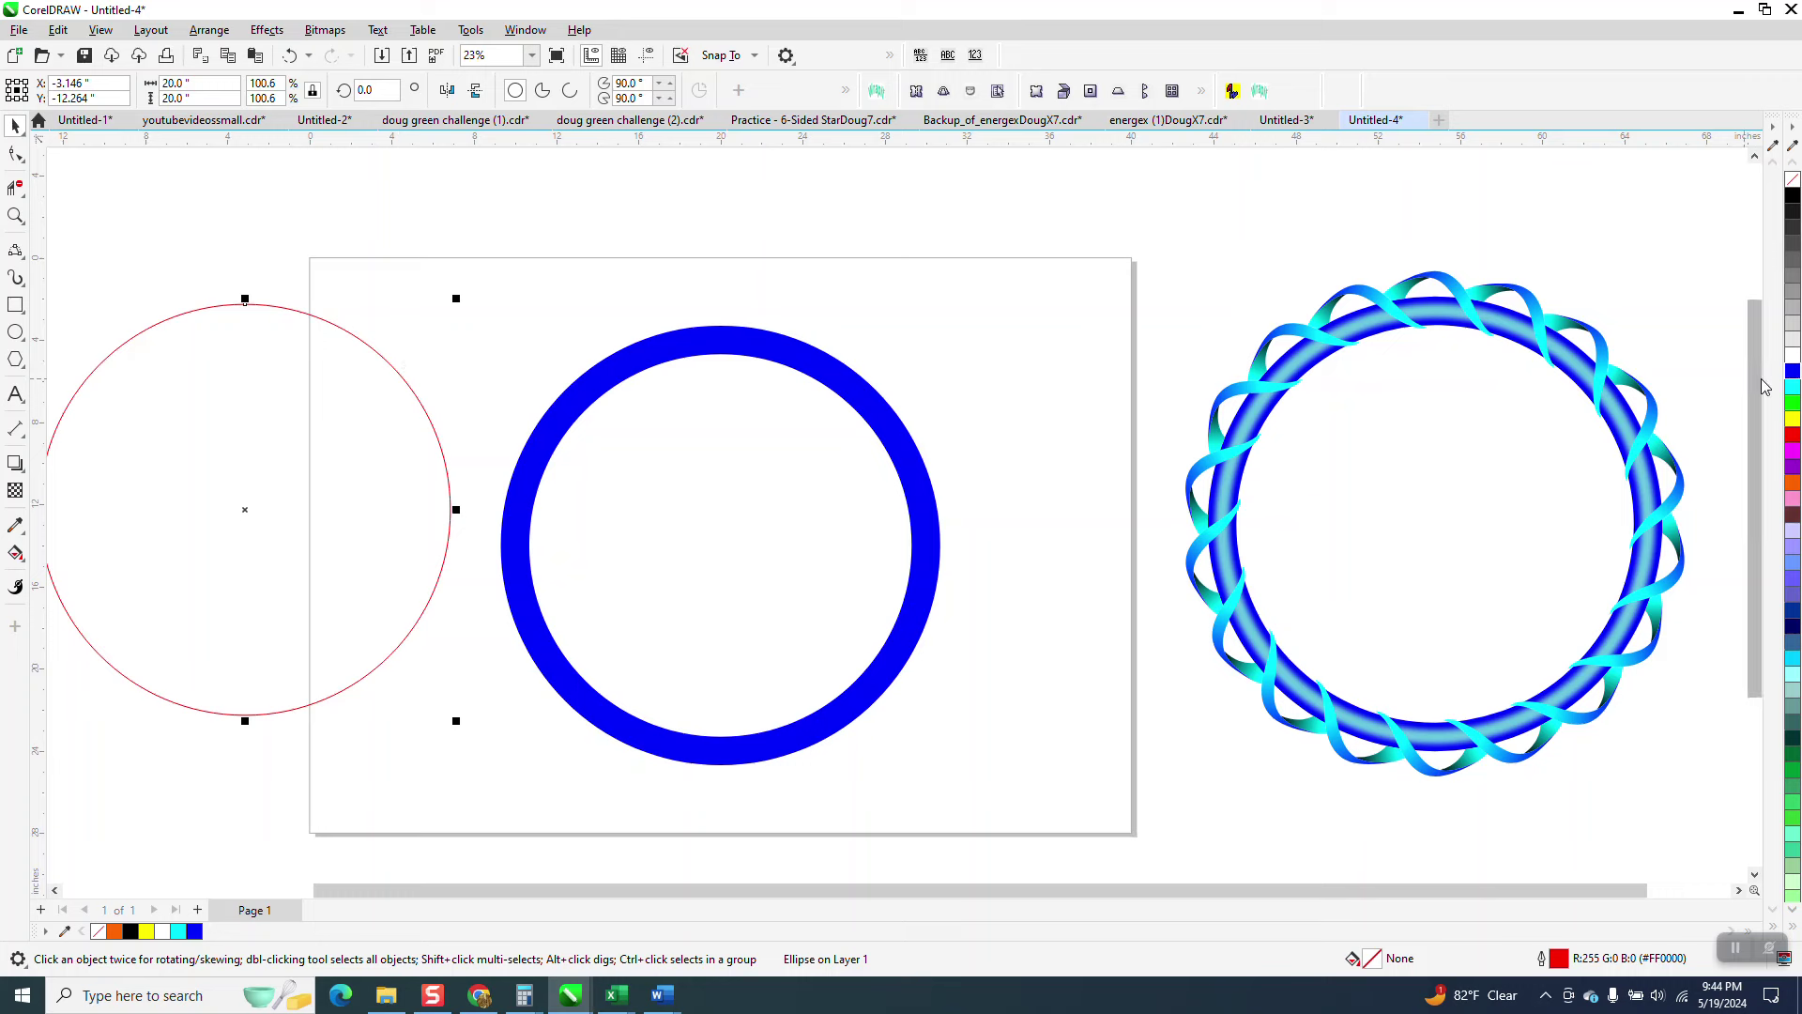
Step: Give the left copy a 30 pt cyan outline and centre it inside the blue ring
right_click(1792, 385)
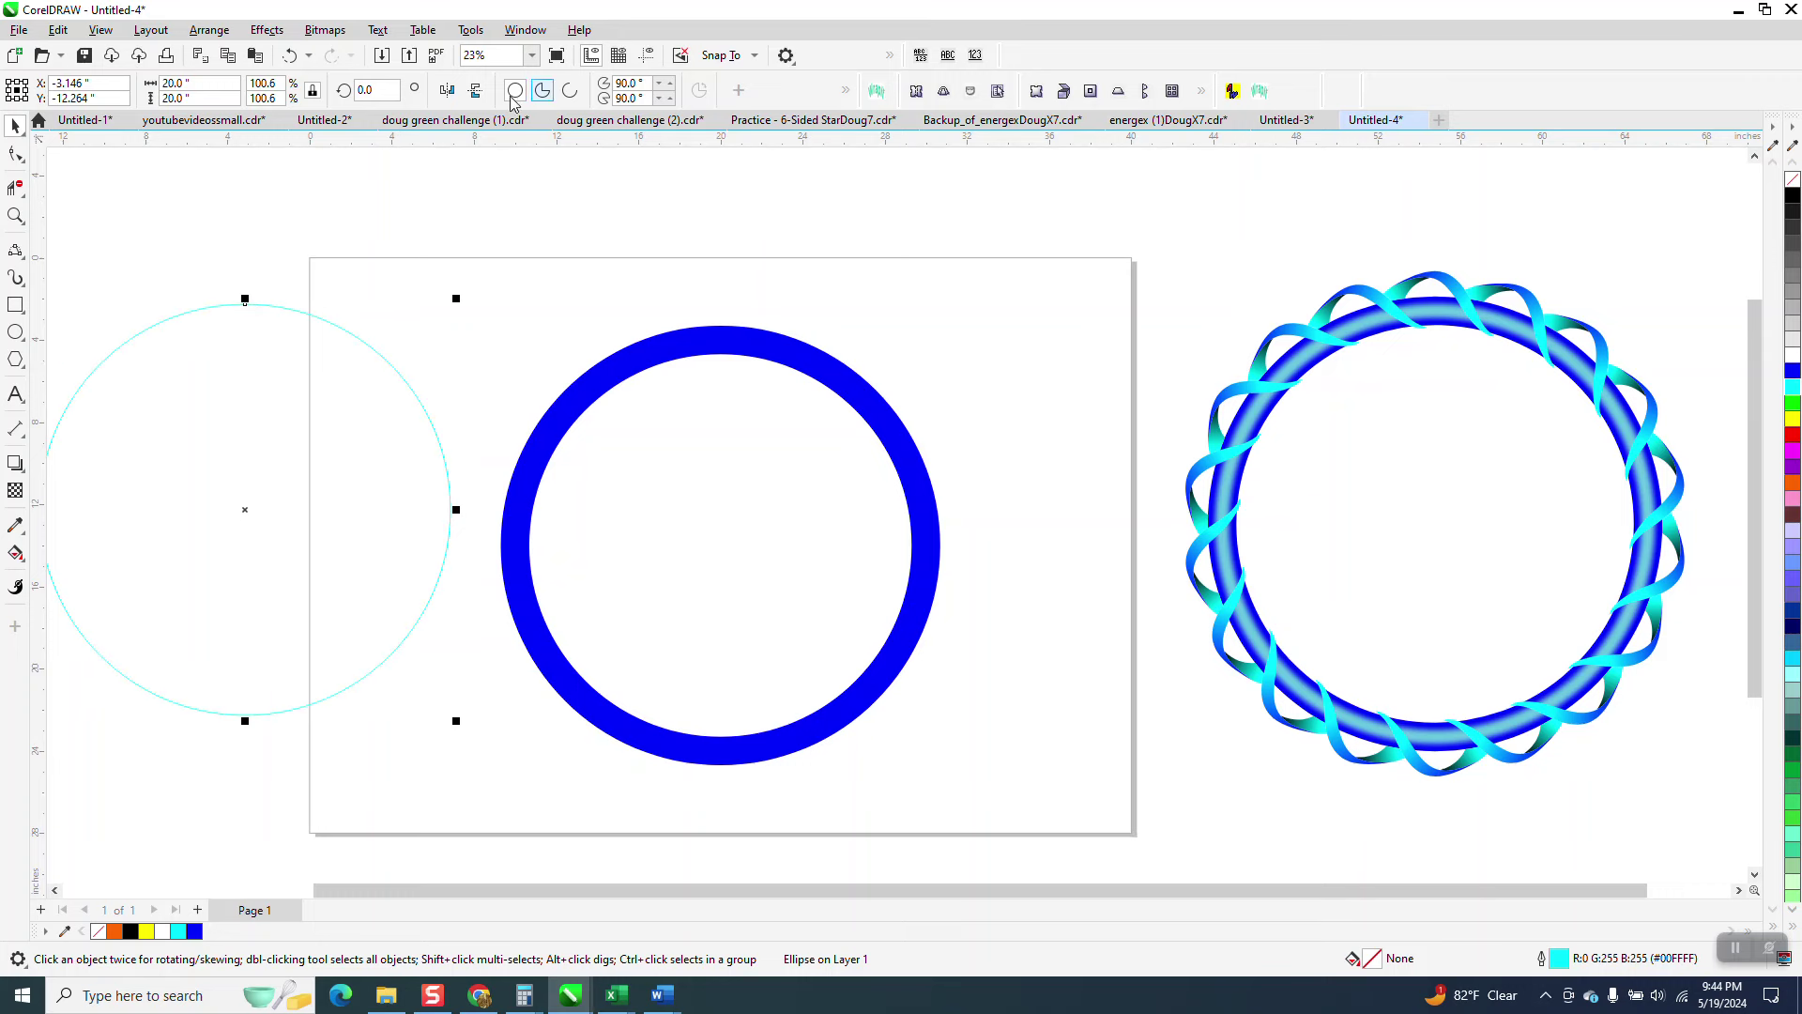
click(845, 90)
drag(559, 128, 508, 128)
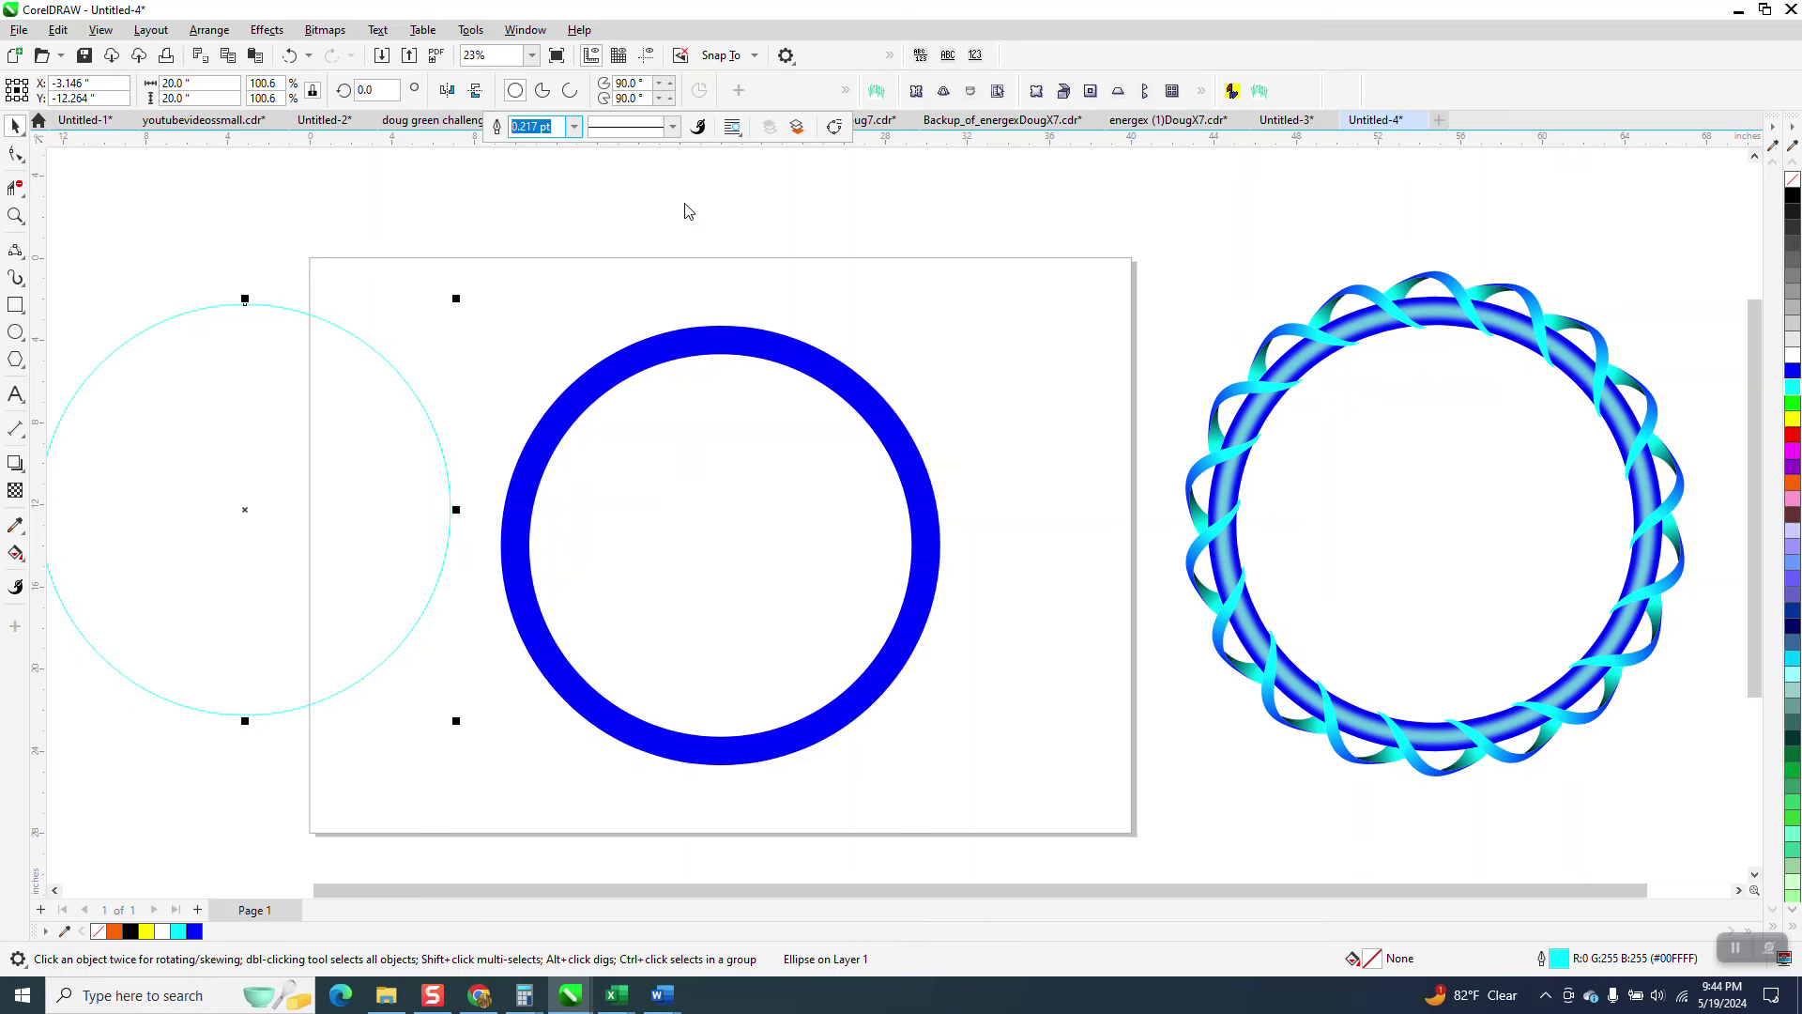
text(50)
key(Return)
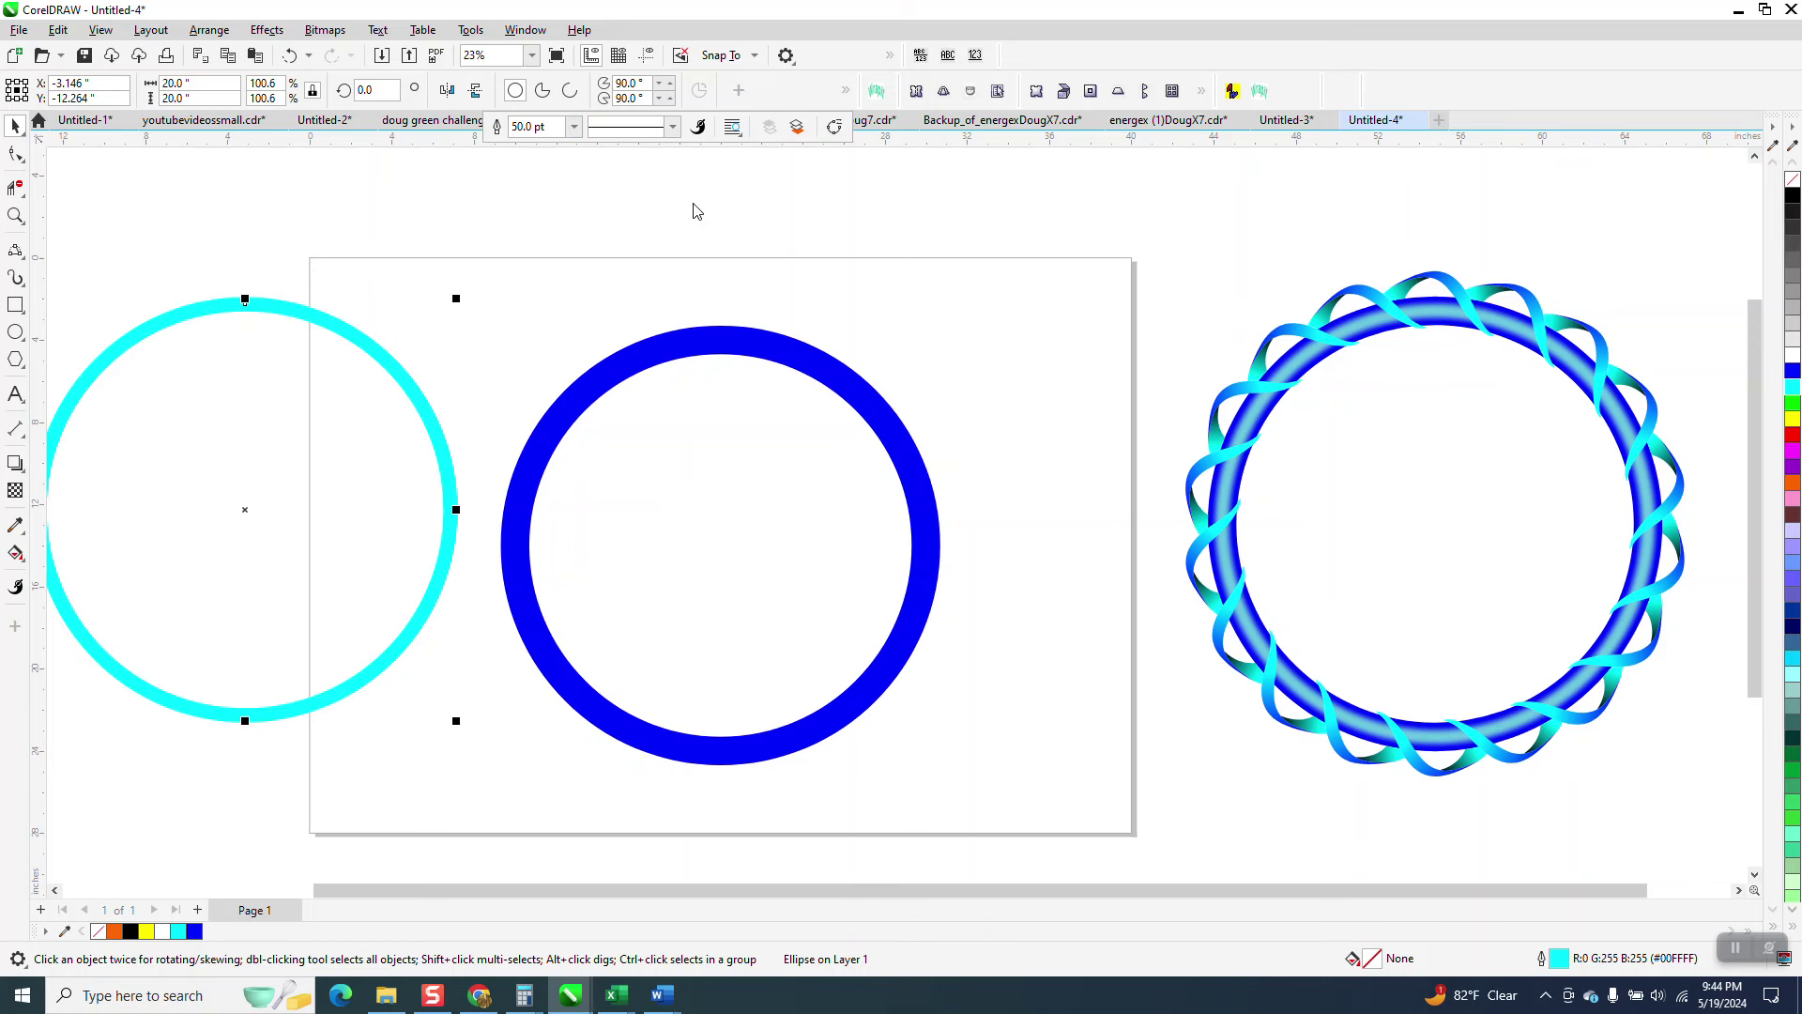
drag(561, 127, 474, 132)
text(30)
key(Return)
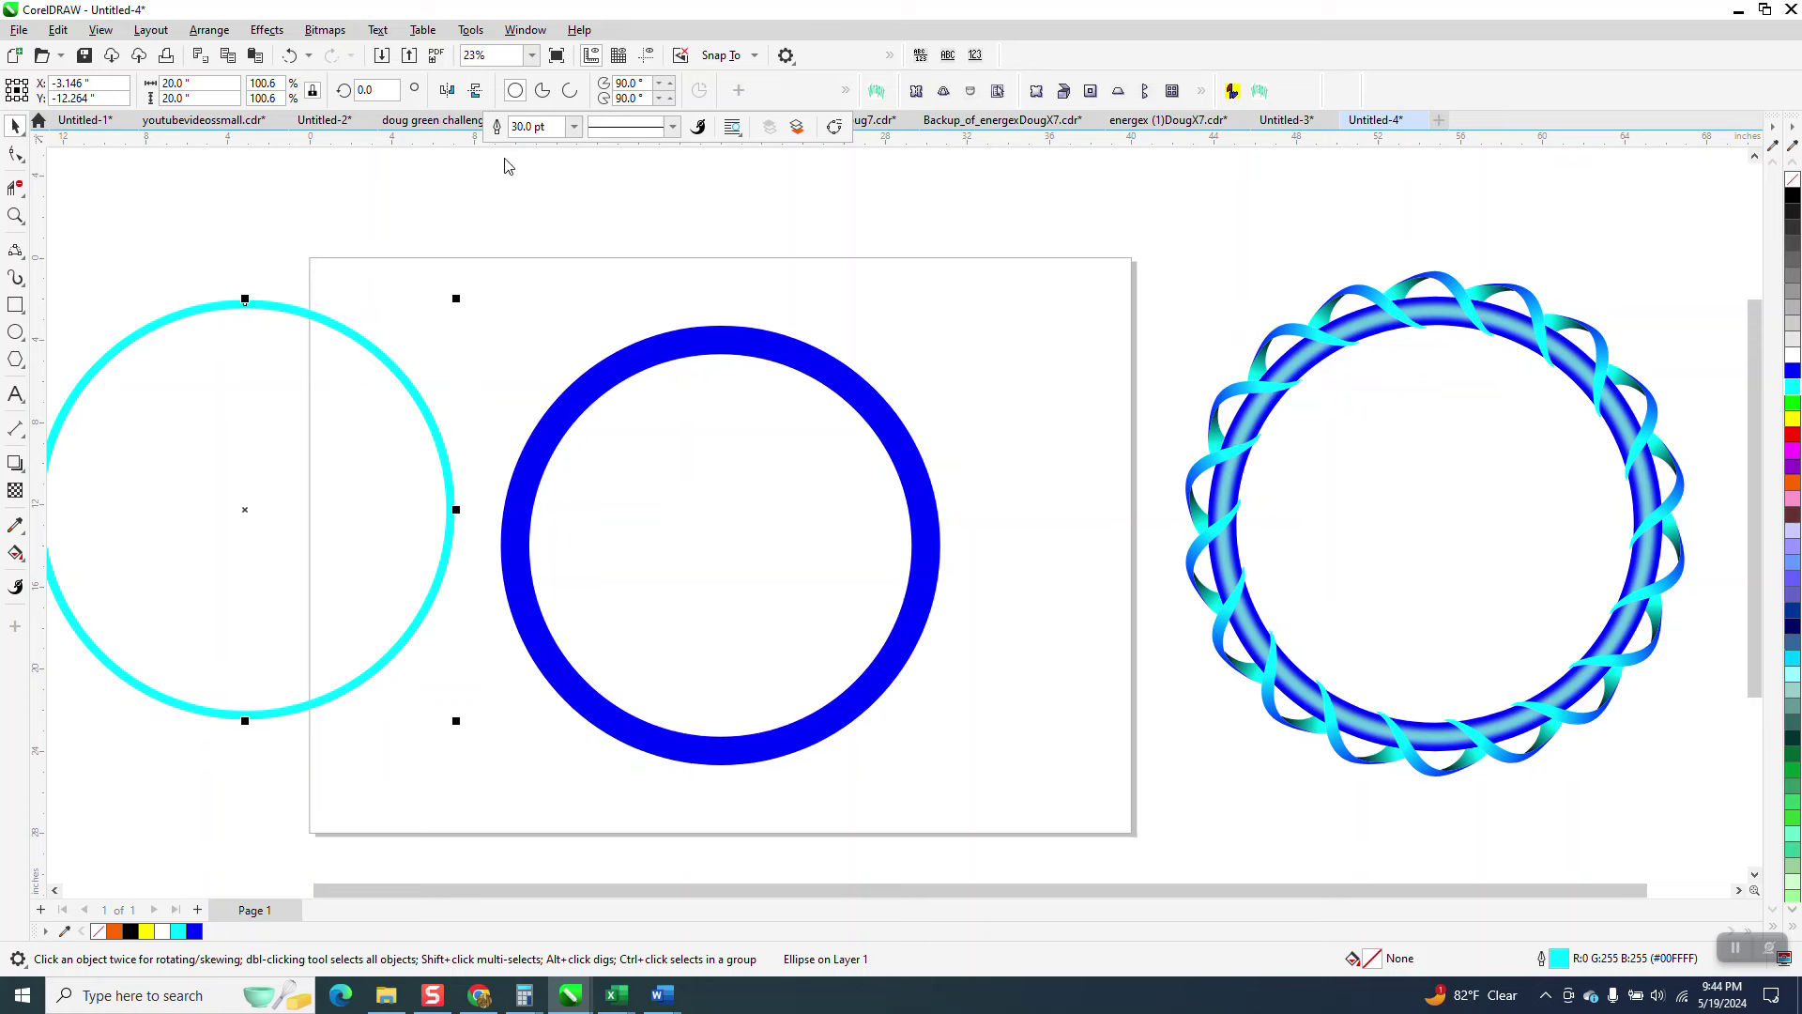
key(p)
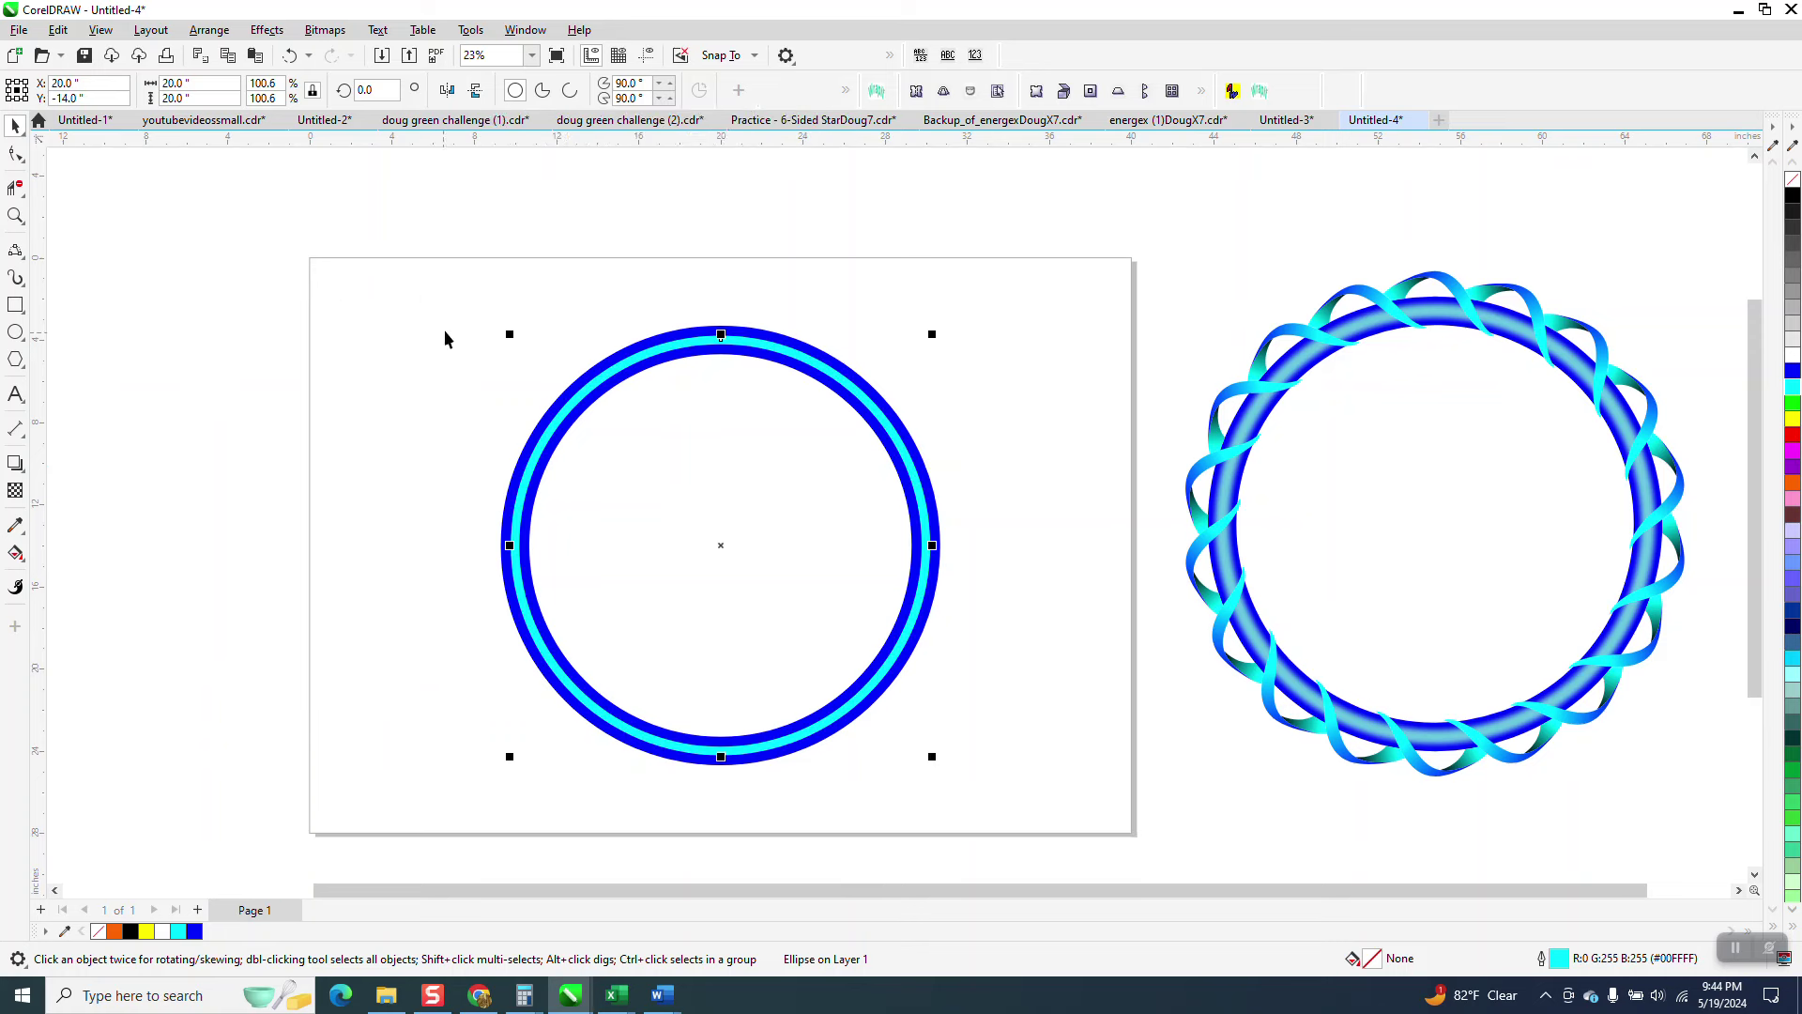
drag(436, 295, 1019, 786)
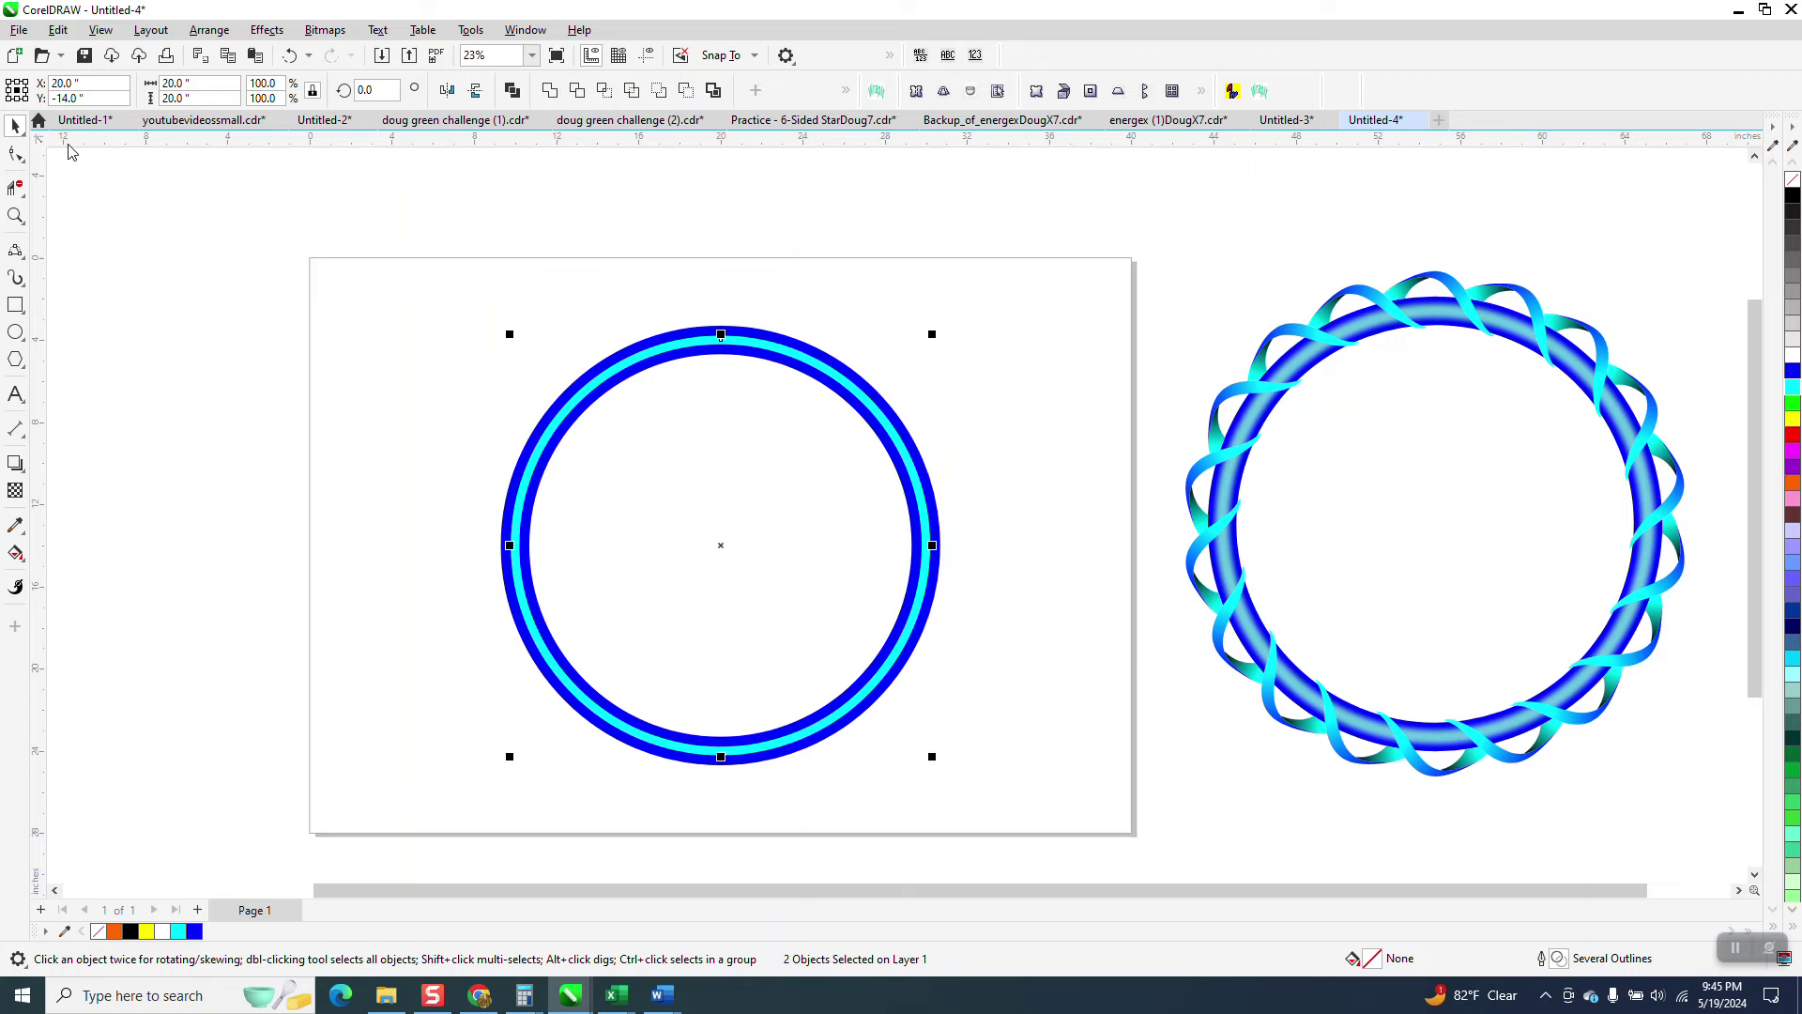
Step: Preview a 53.7-pixel Gaussian Blur on both rings, then cancel it
click(266, 31)
mouse_move(288, 148)
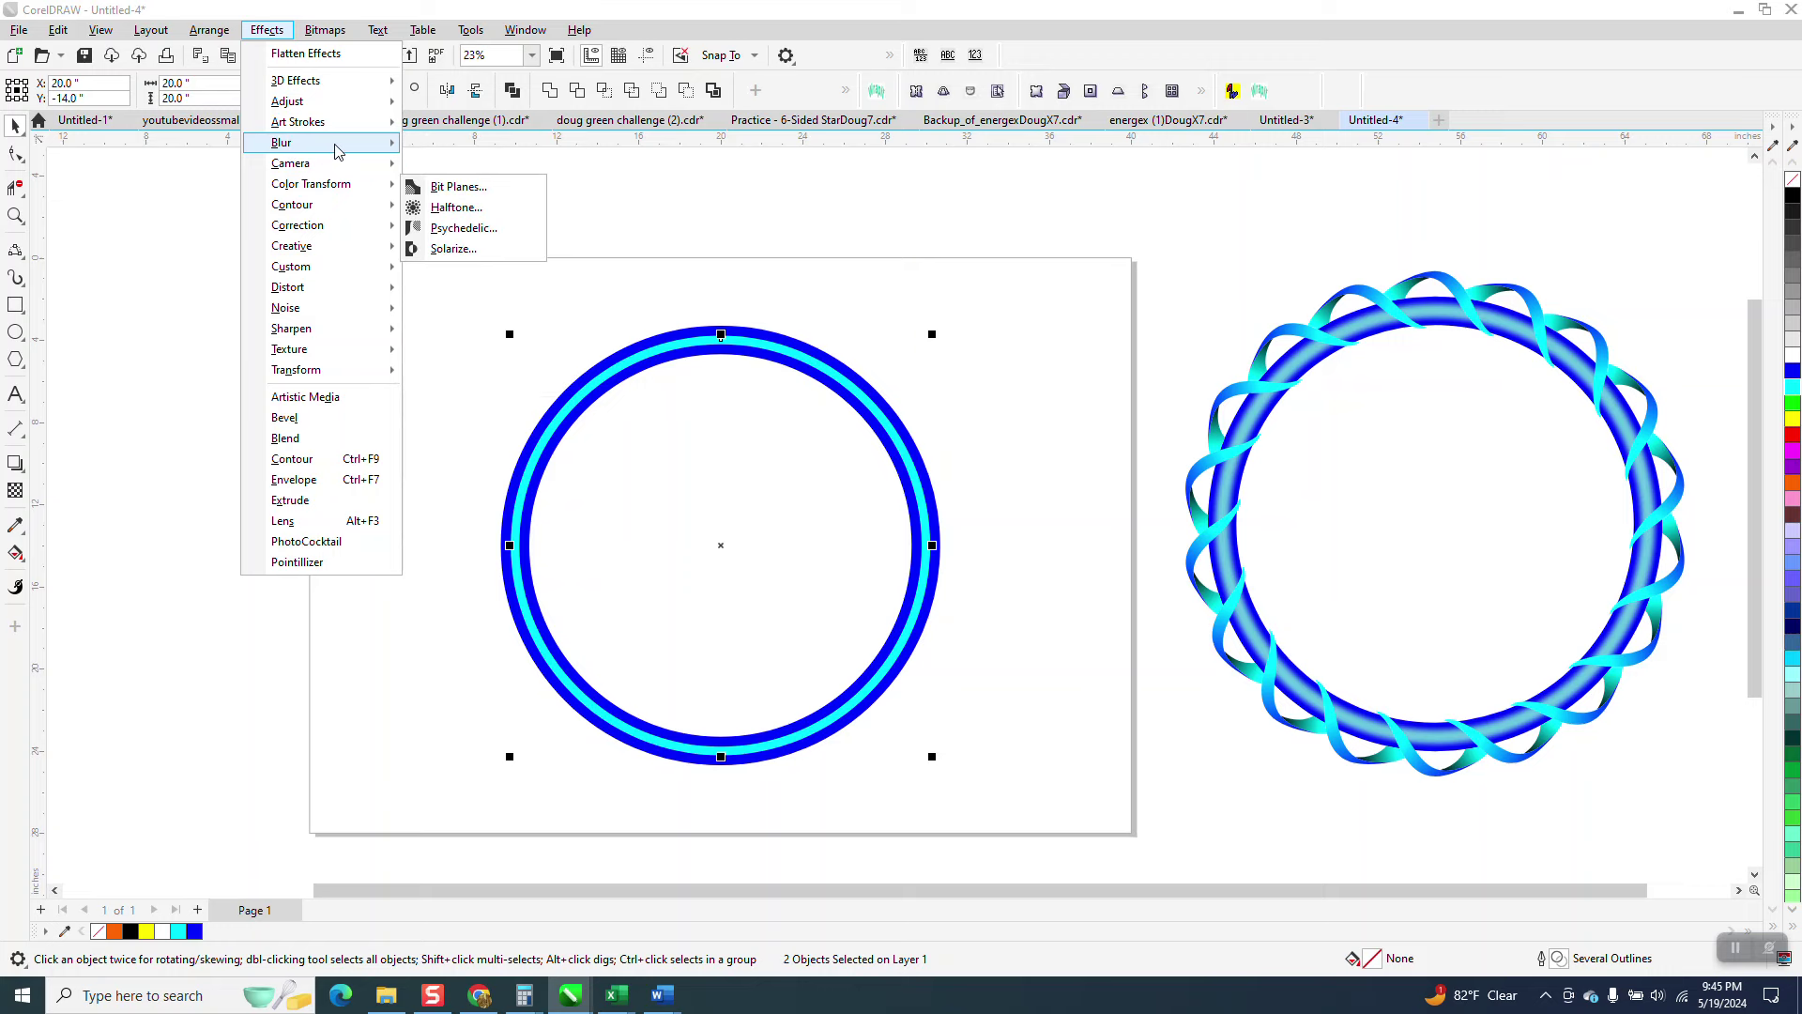
mouse_move(303, 103)
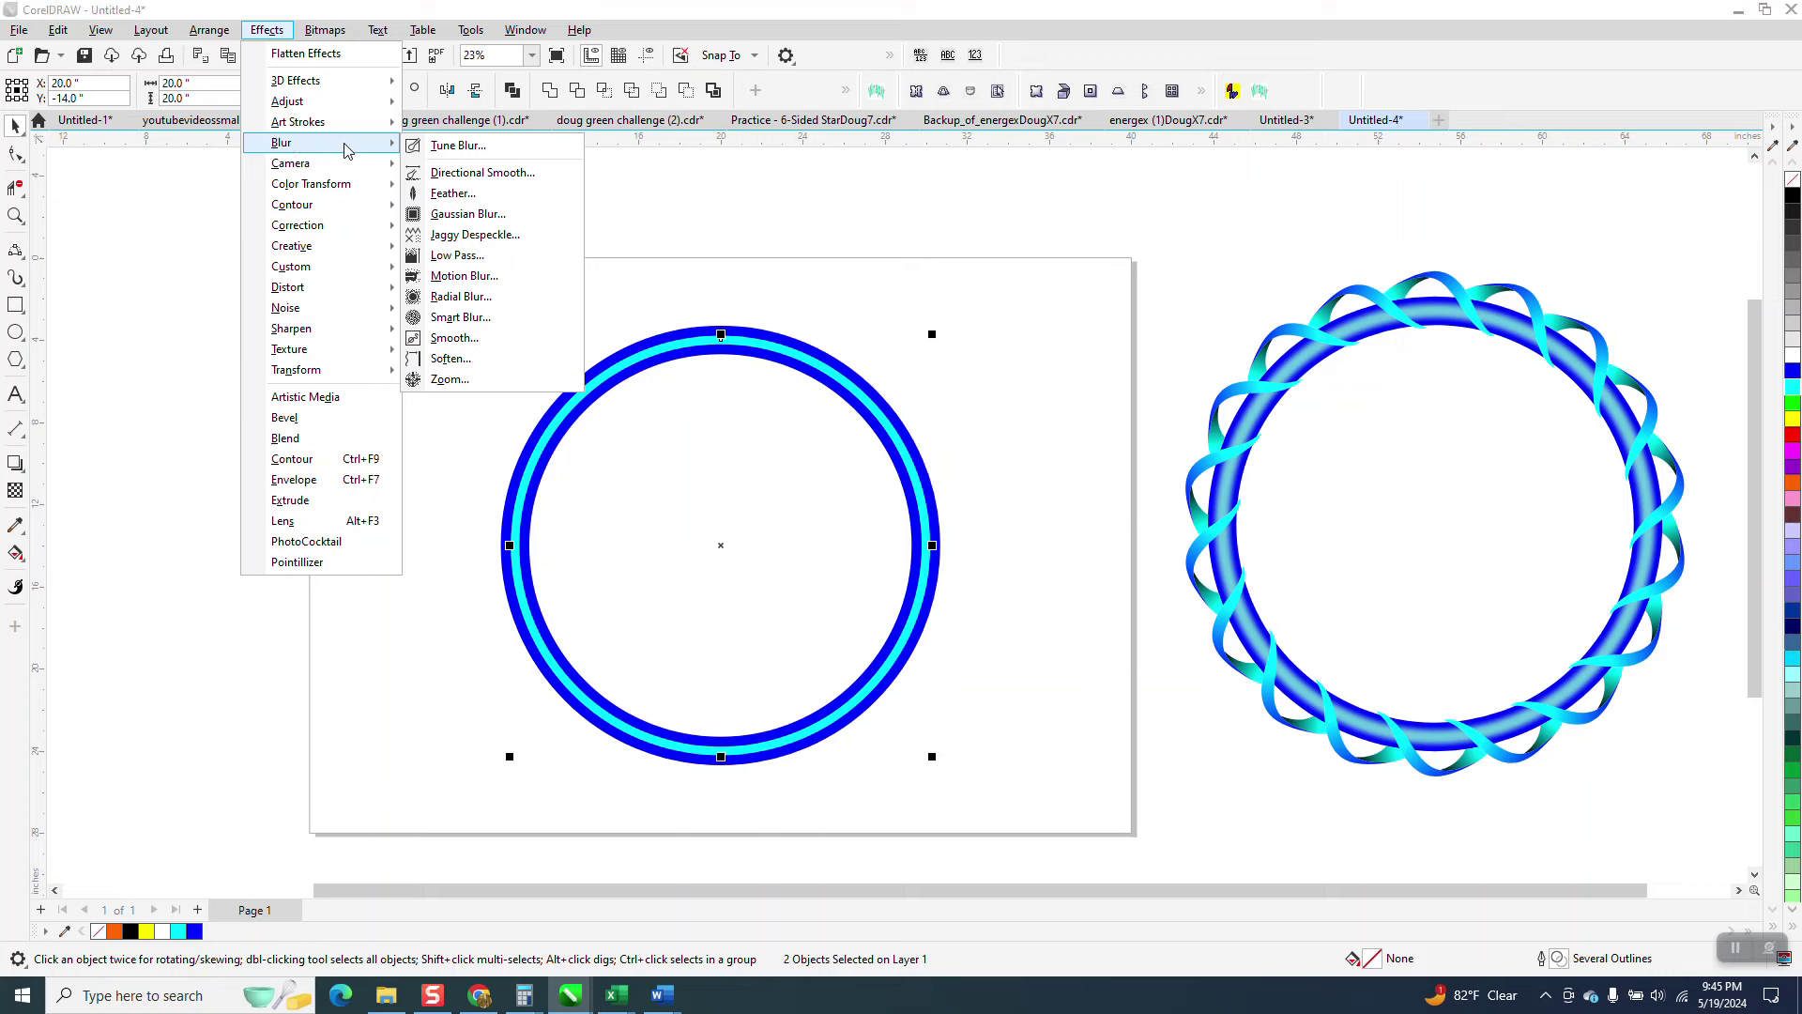
click(462, 213)
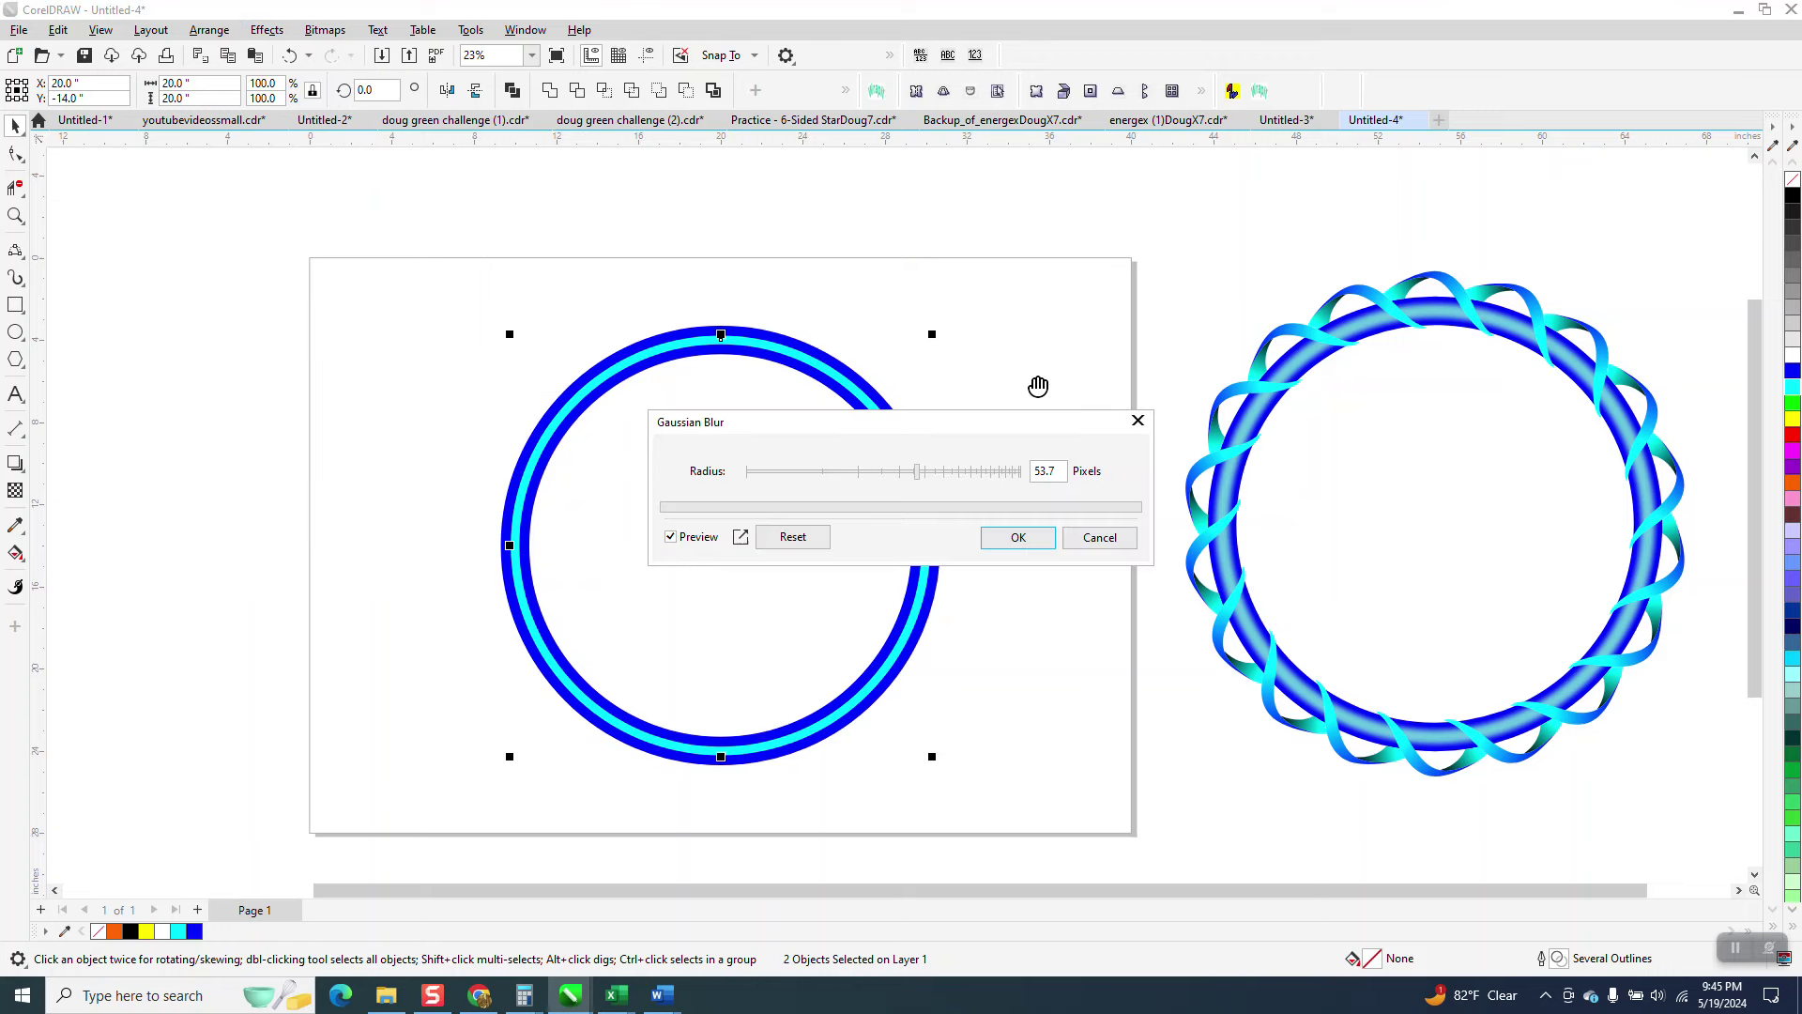
drag(993, 433, 1238, 302)
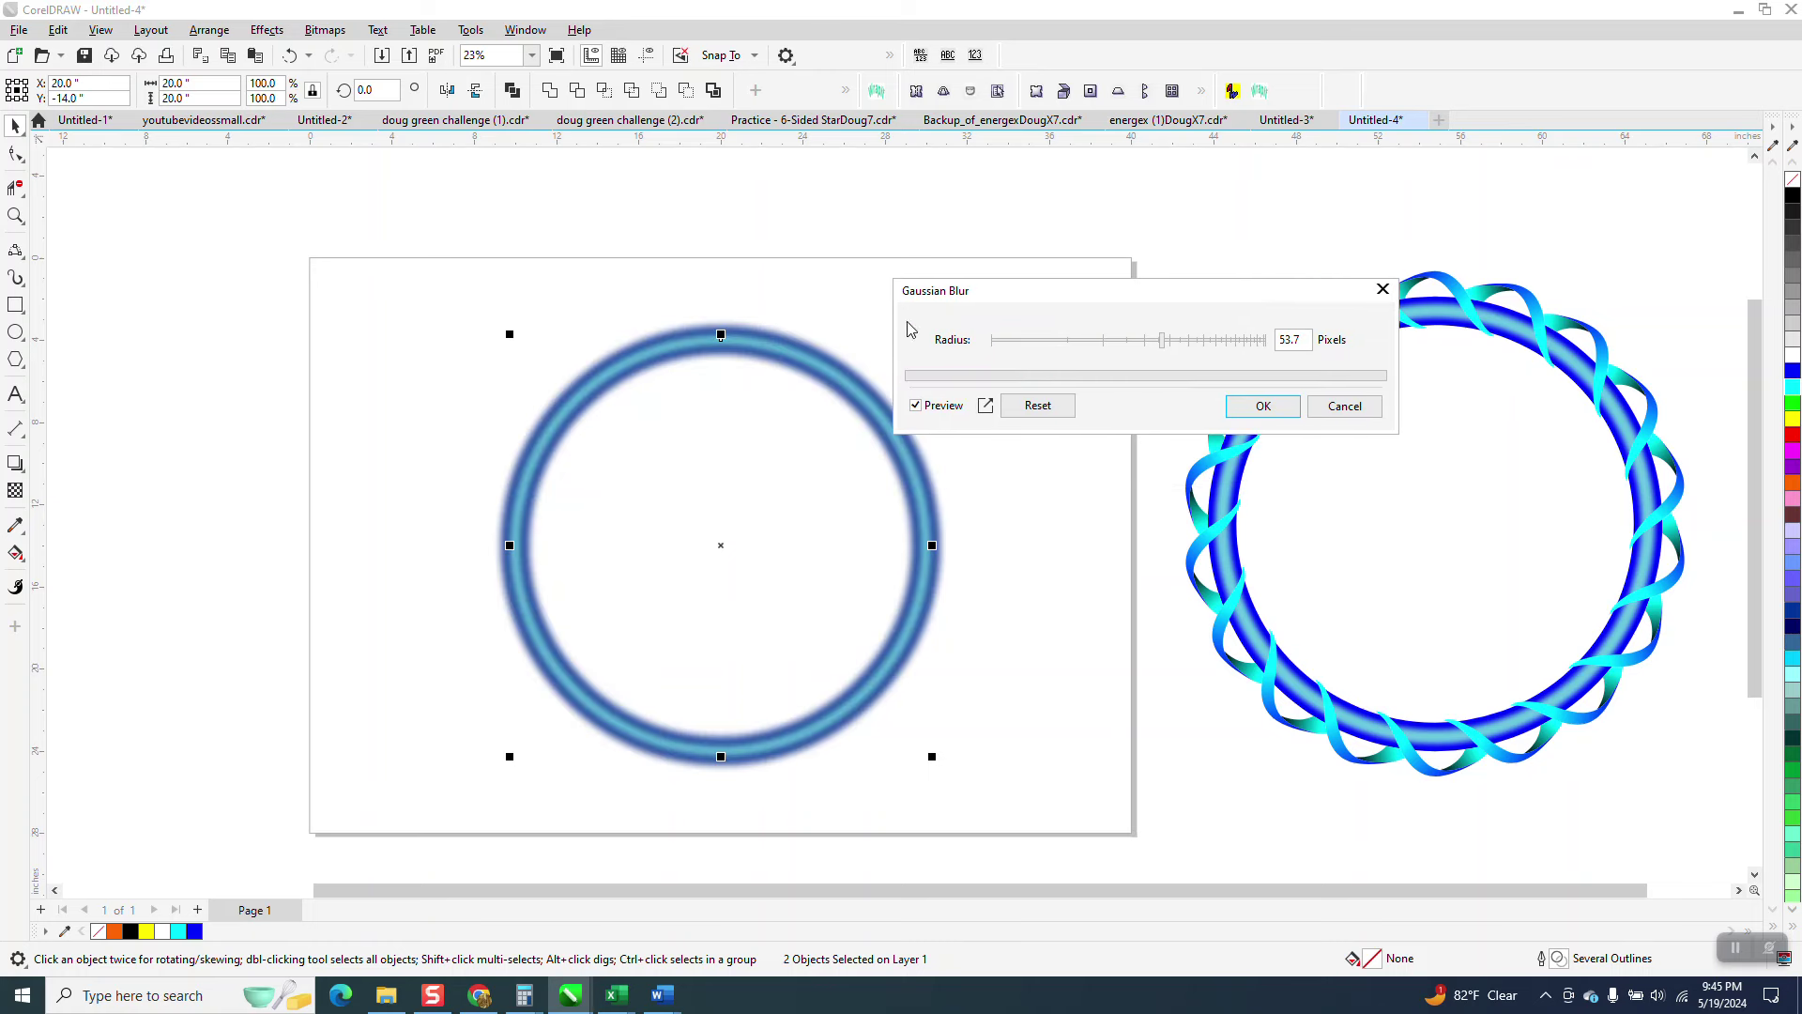
click(1339, 409)
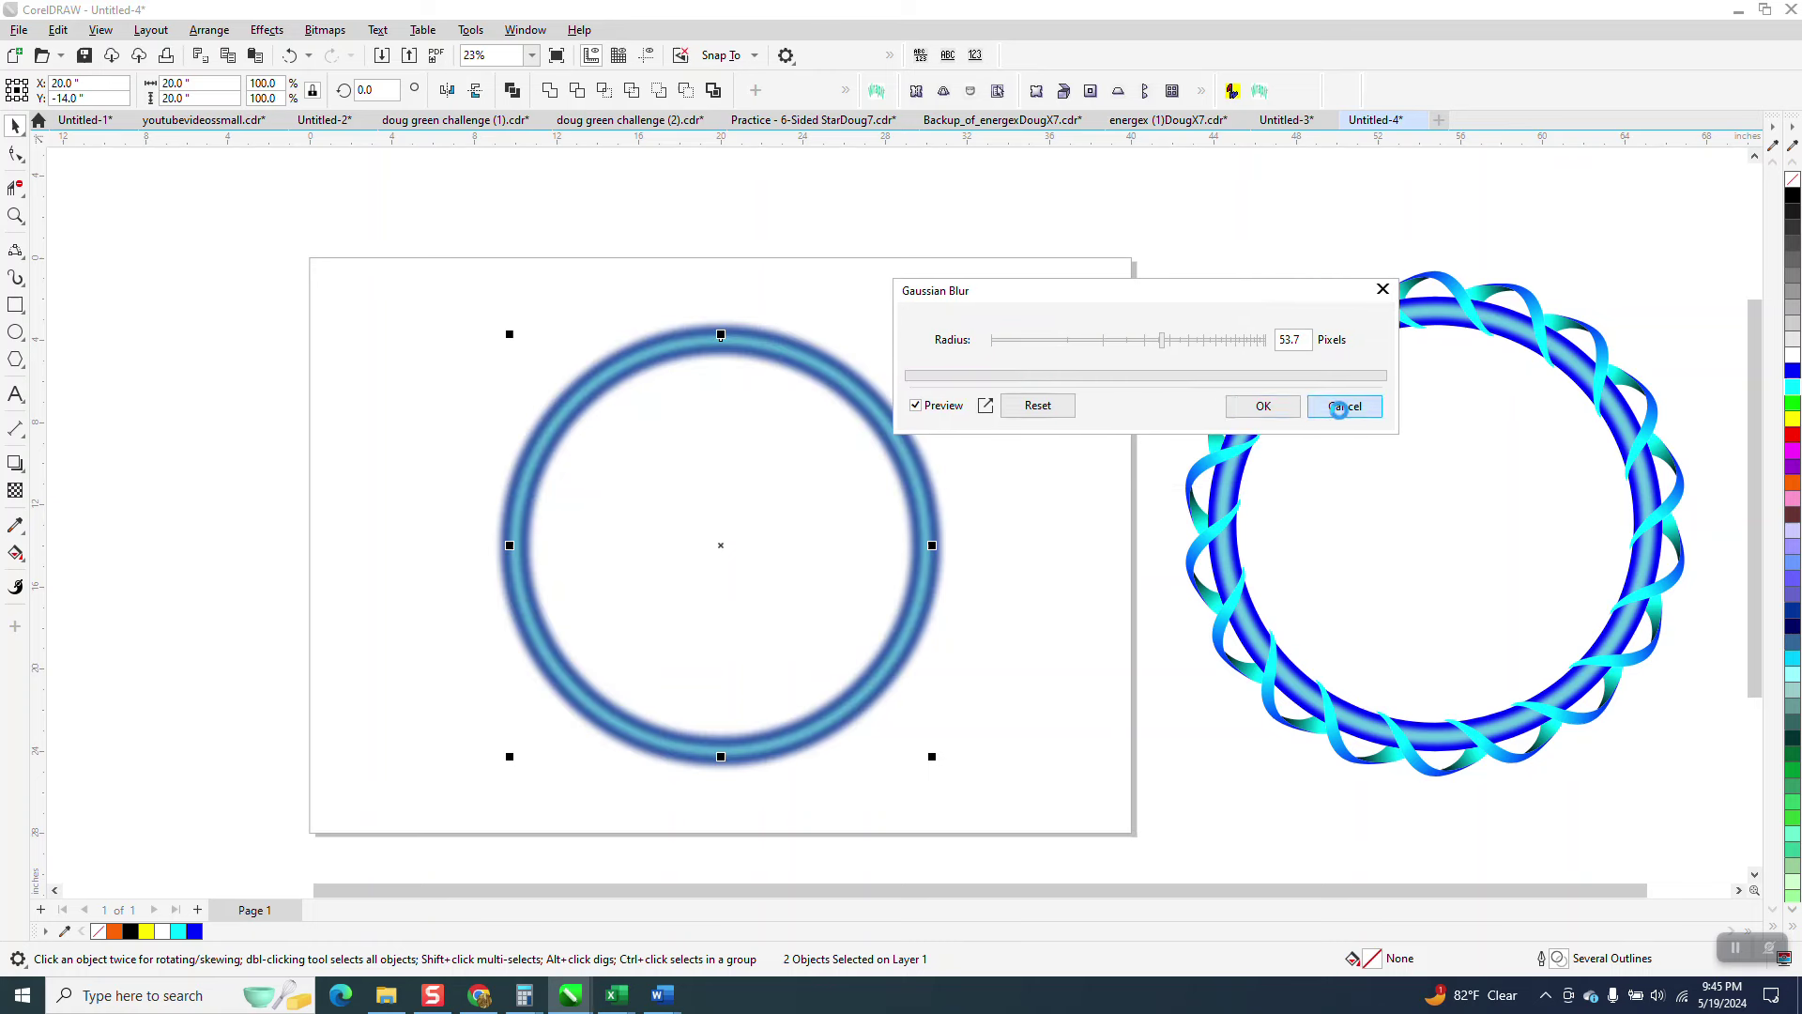
Step: Apply a 31.3-pixel Gaussian Blur to the cyan inner ring only
click(847, 385)
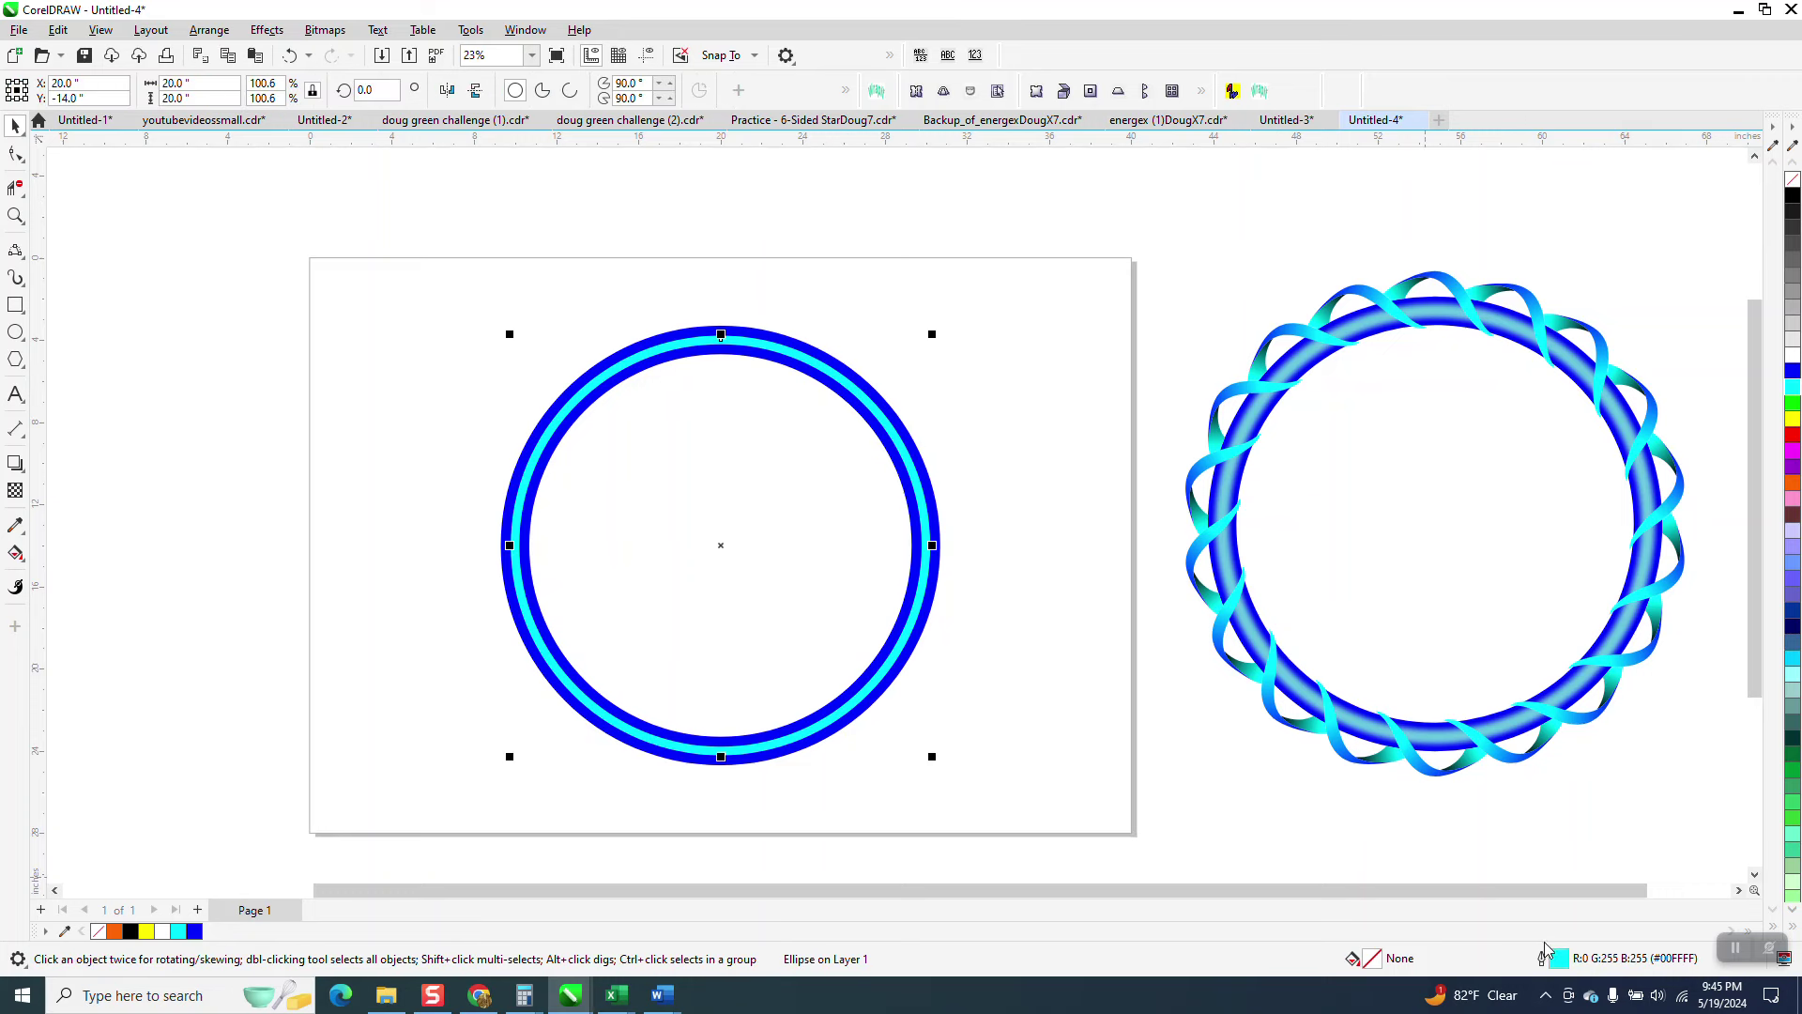
click(260, 35)
mouse_move(275, 144)
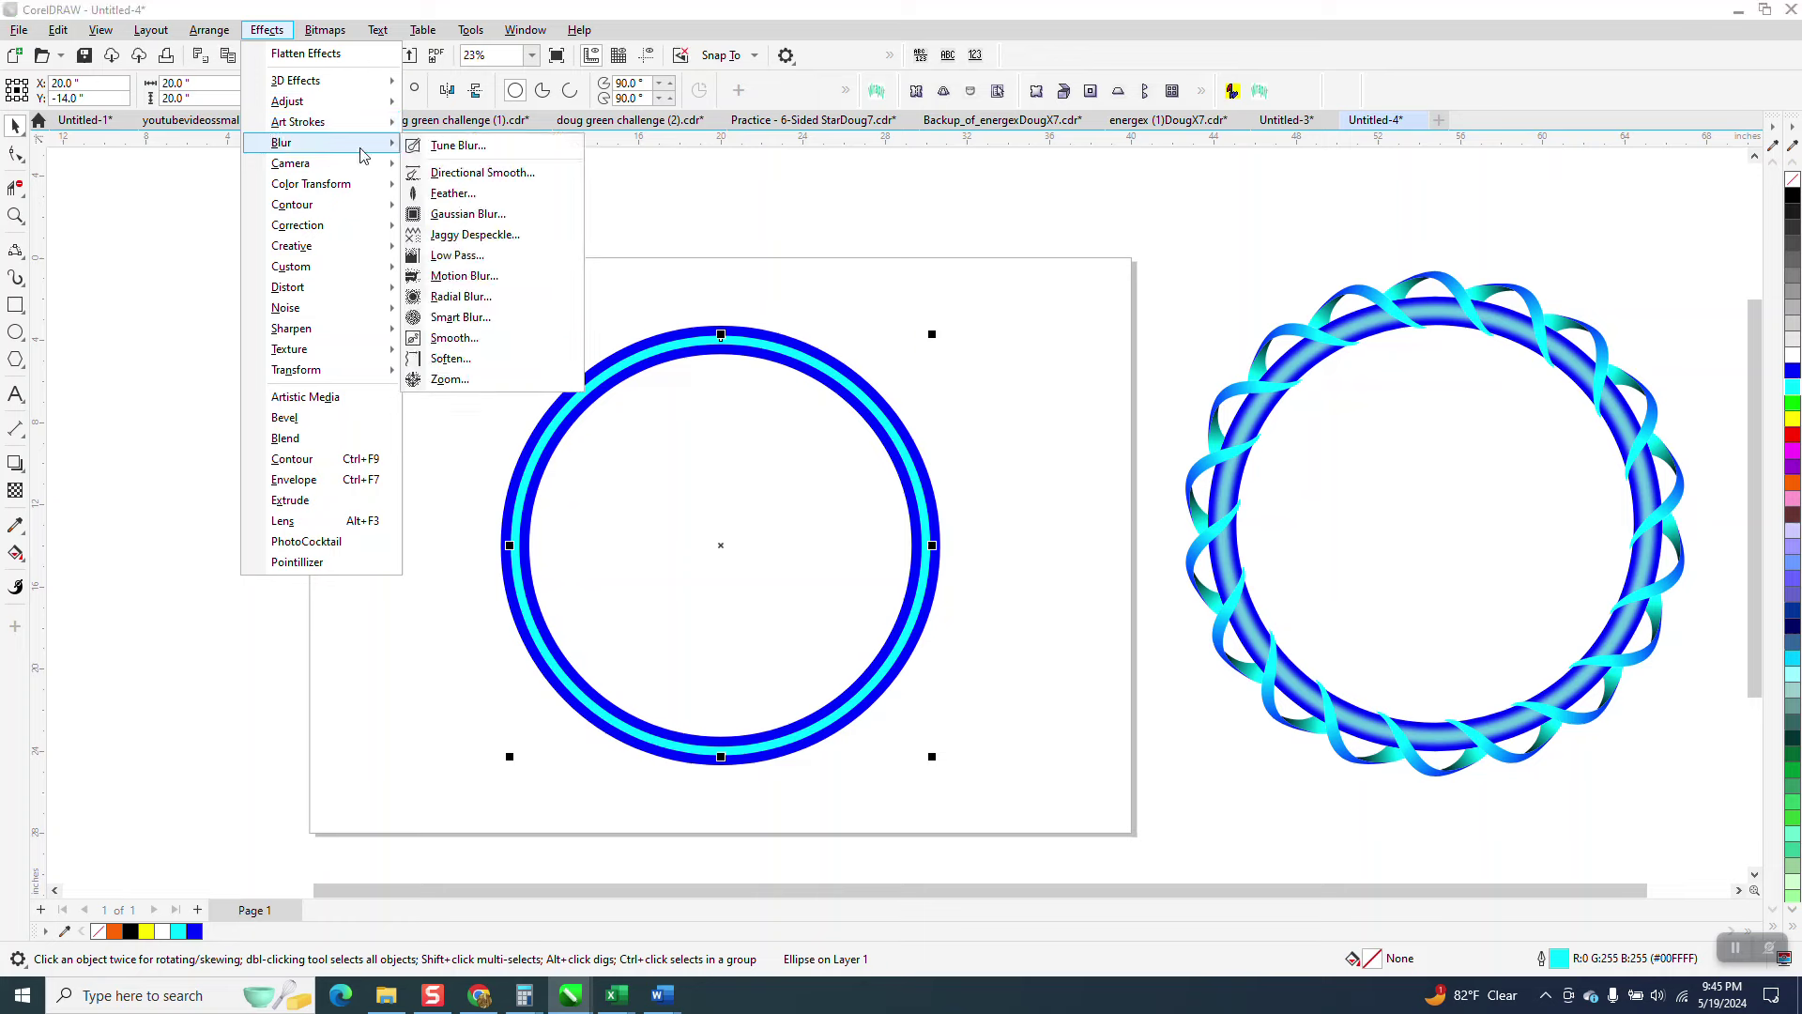
click(480, 215)
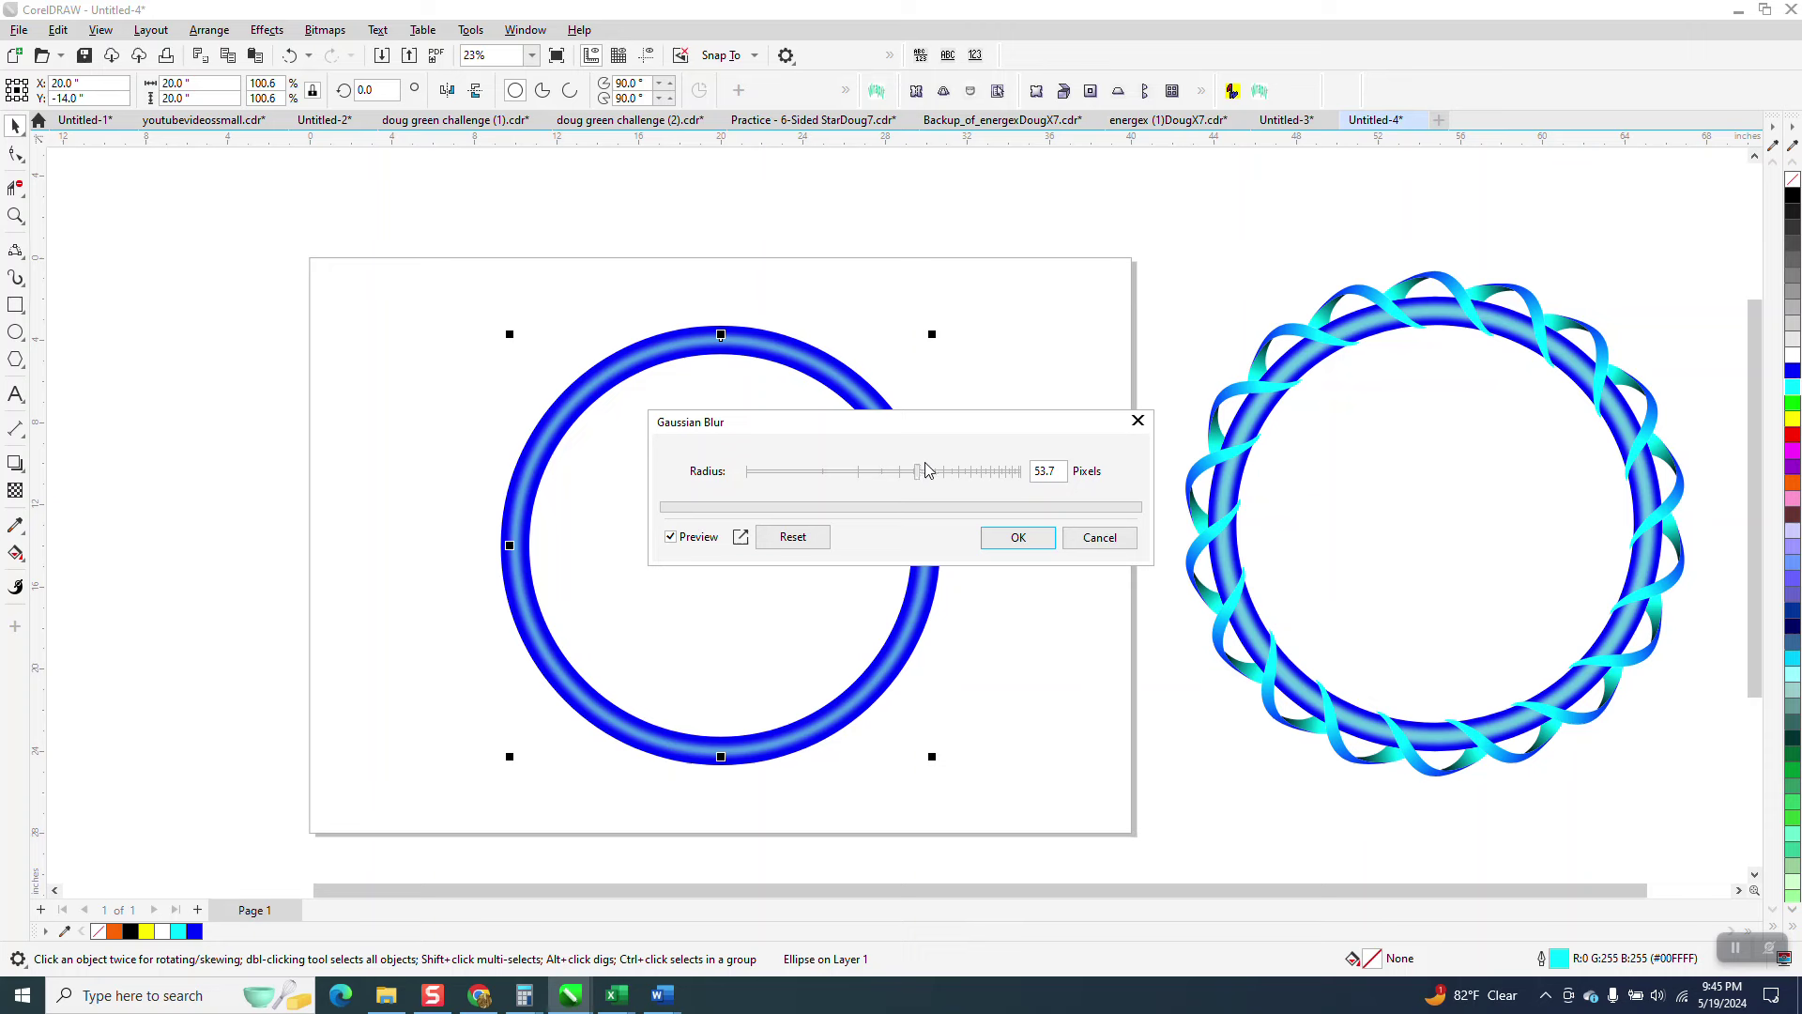
drag(917, 479, 883, 478)
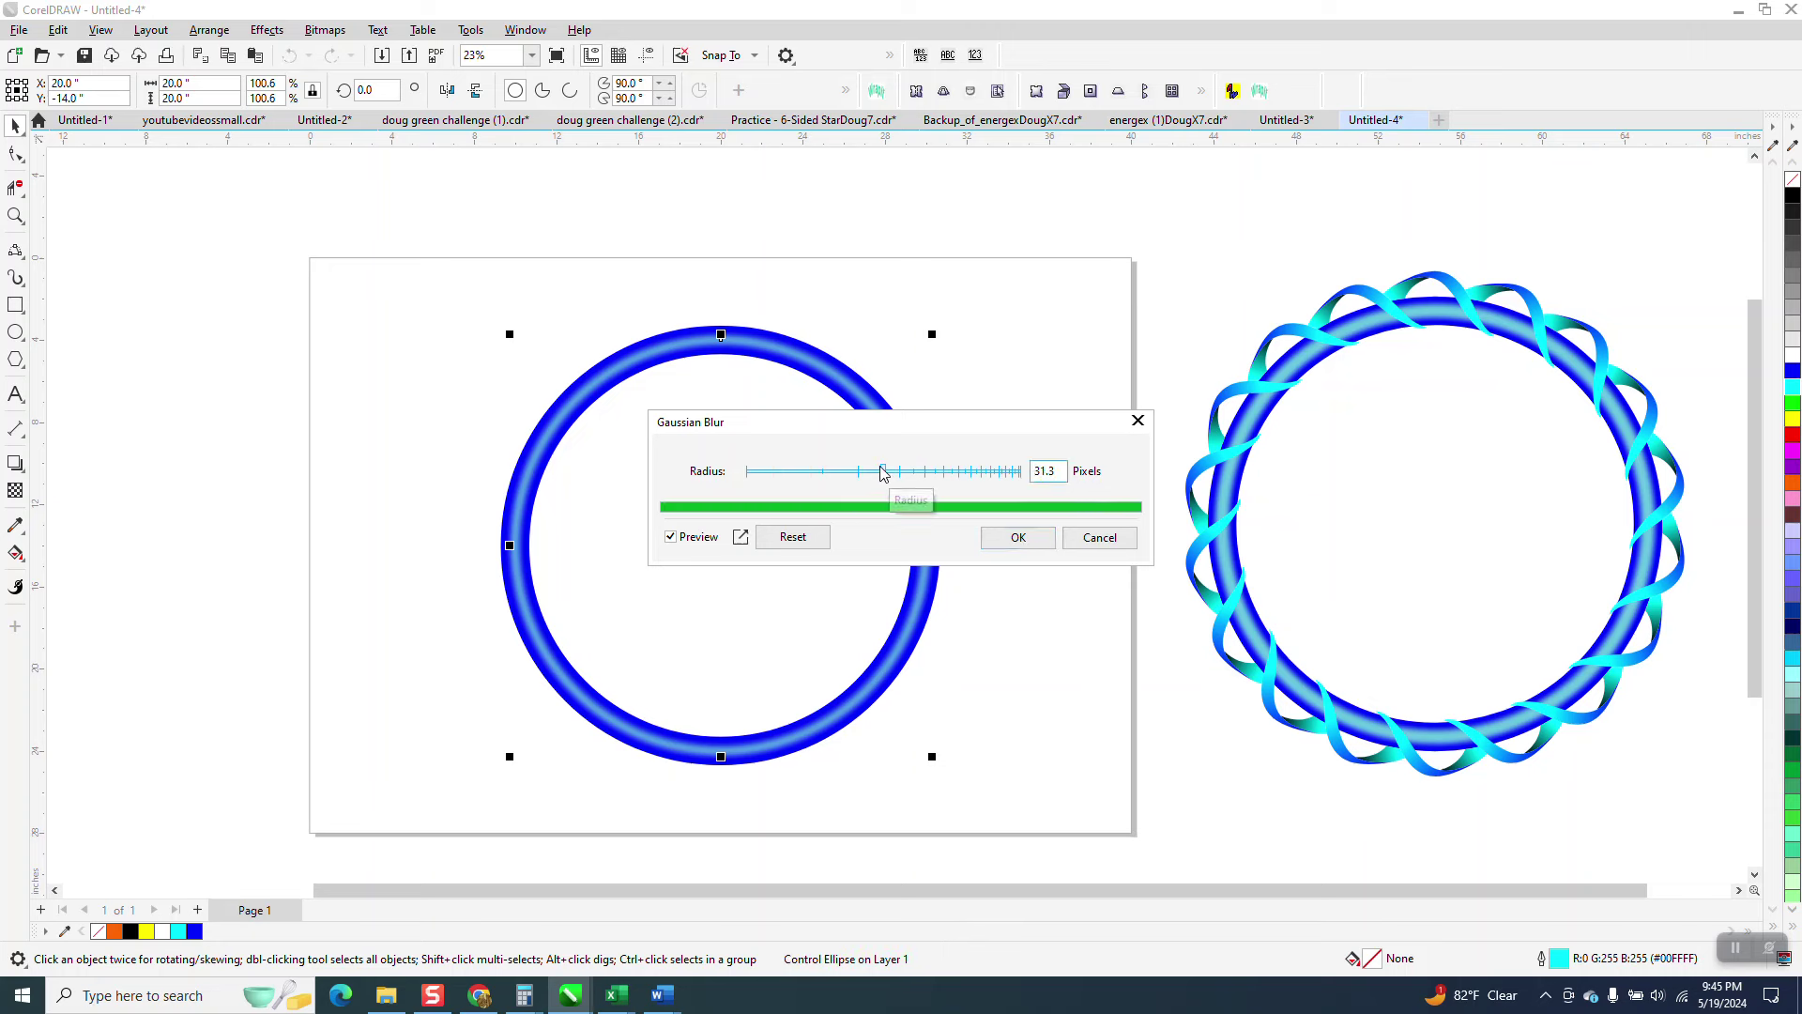
click(1021, 537)
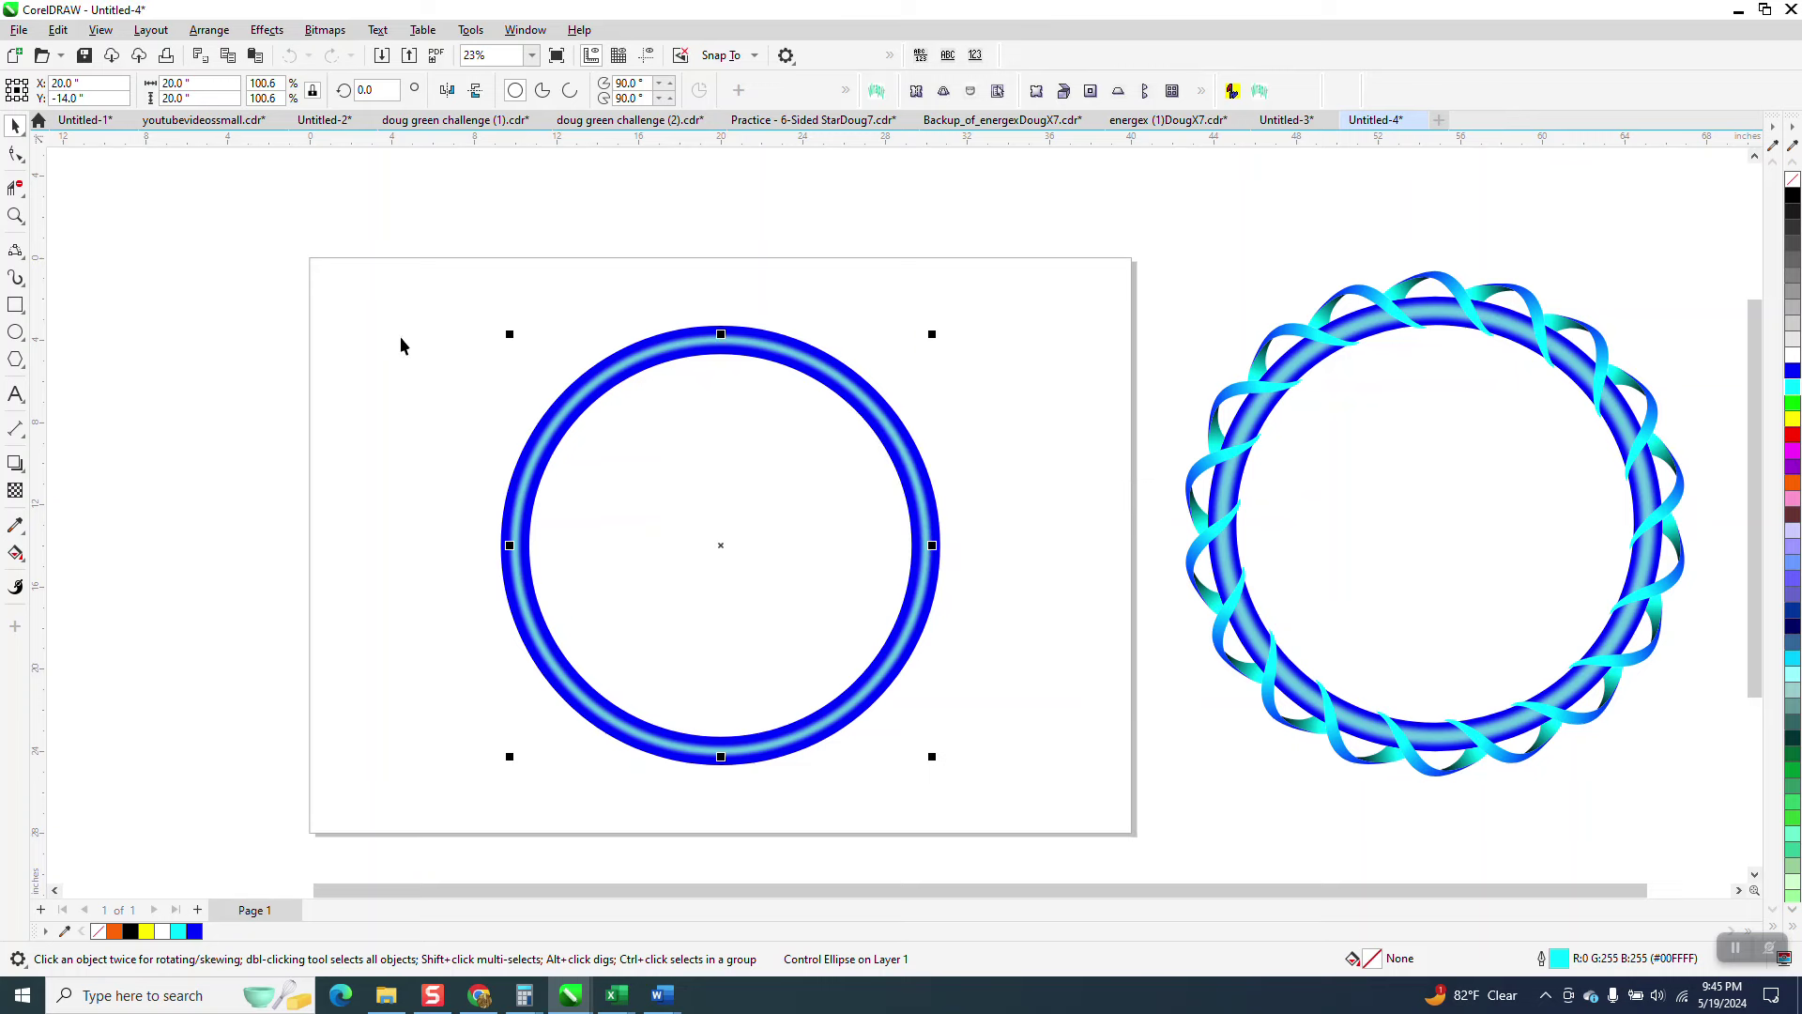
Step: Zoom in to inspect the glowing ring, then select both the blue ring and its blurred core
click(16, 216)
drag(563, 322, 836, 442)
scroll(681, 264, down, 4)
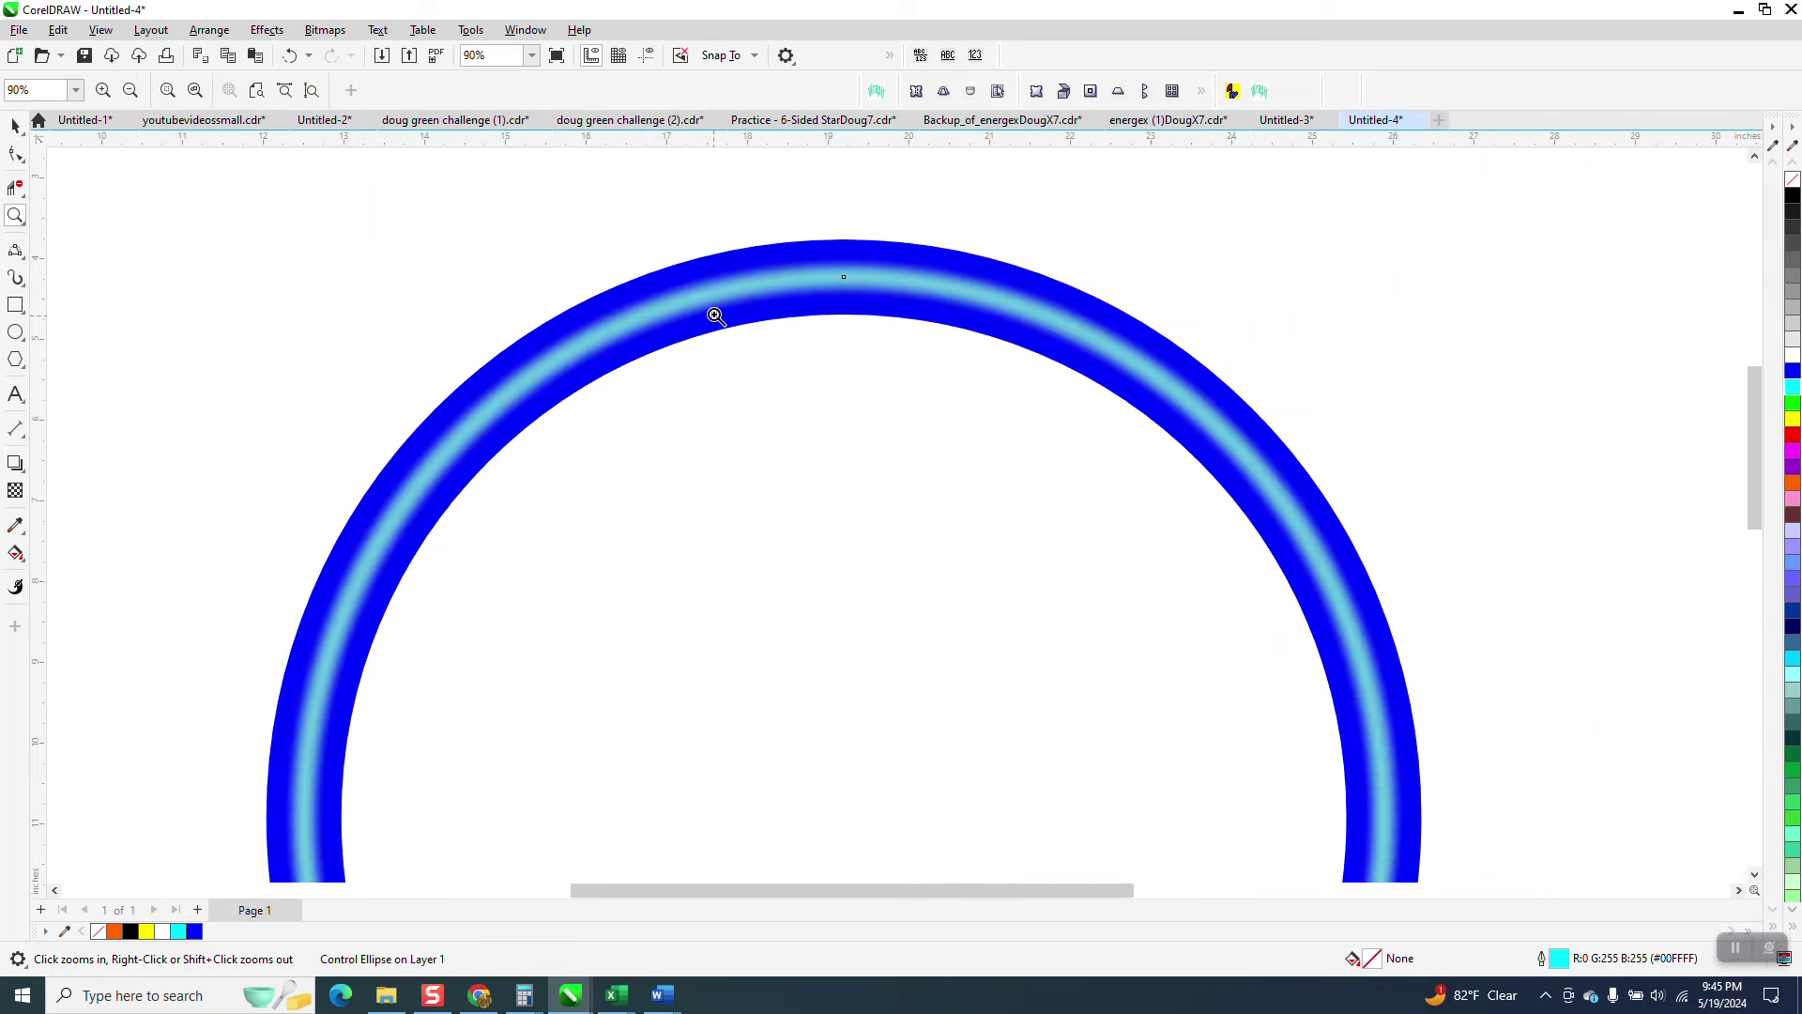
scroll(591, 307, down, 2)
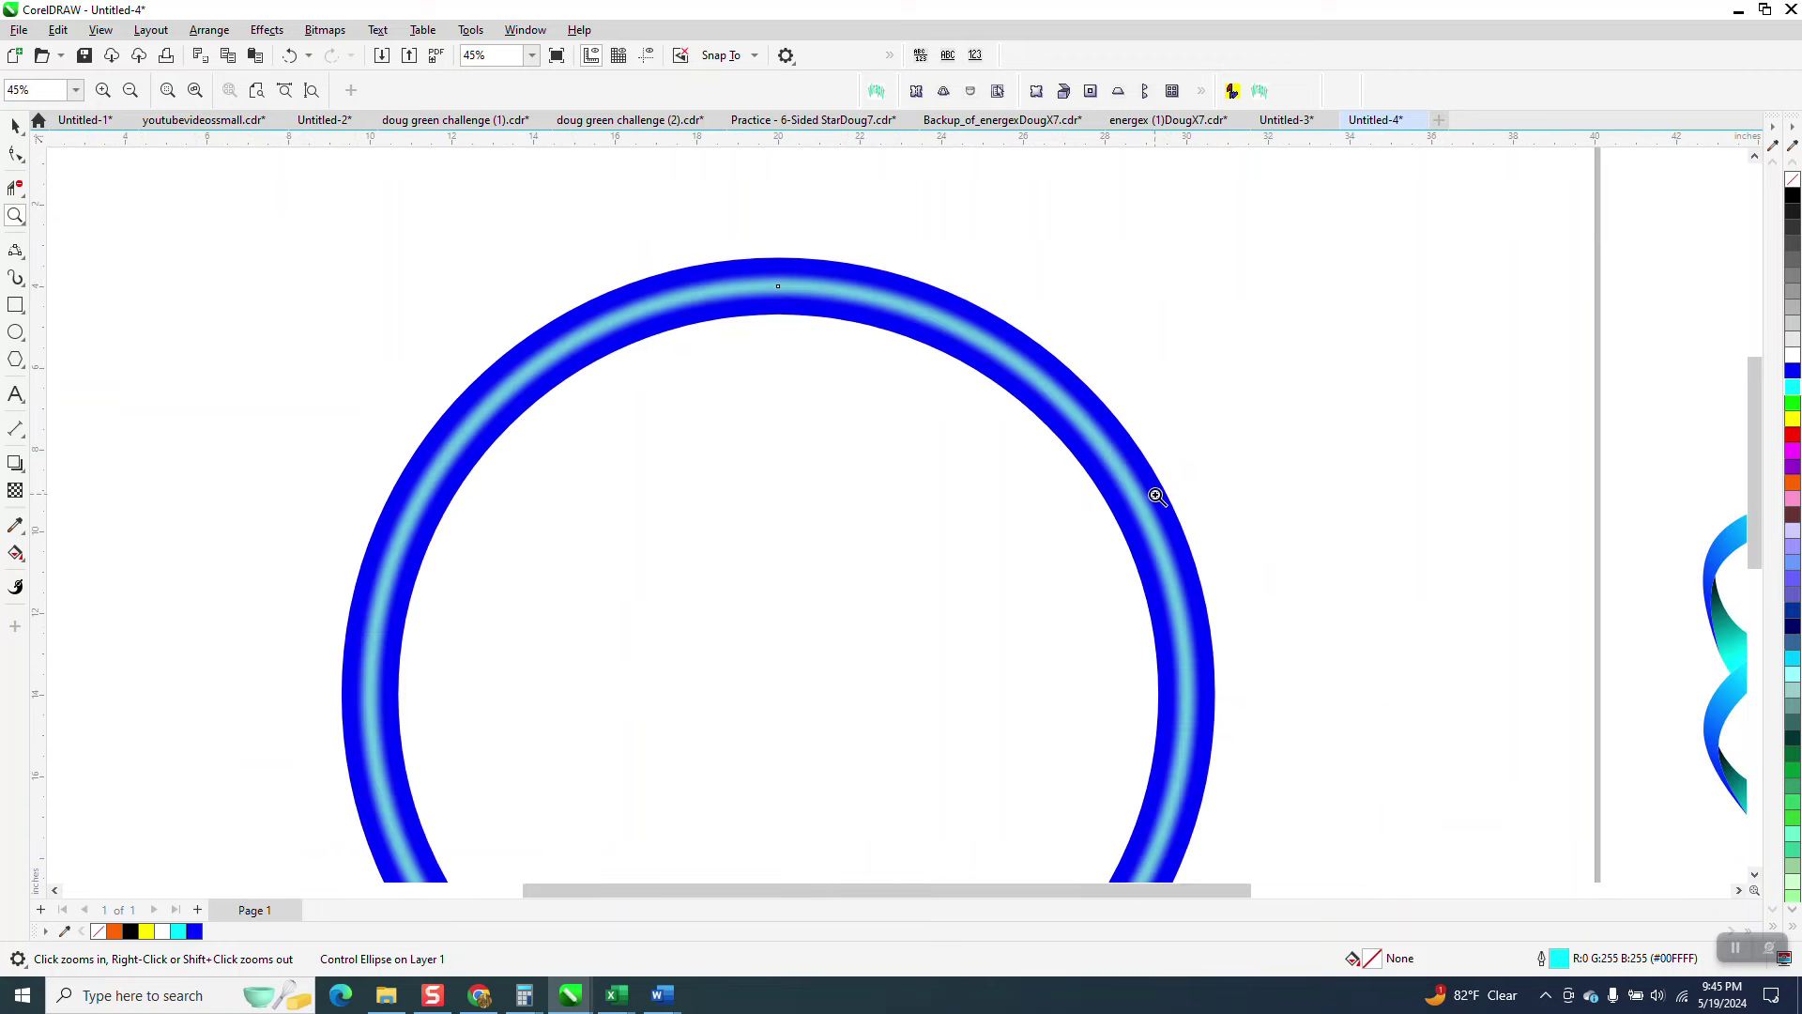
scroll(1032, 427, down, 2)
scroll(779, 350, down, 1)
click(15, 124)
drag(555, 286, 1235, 824)
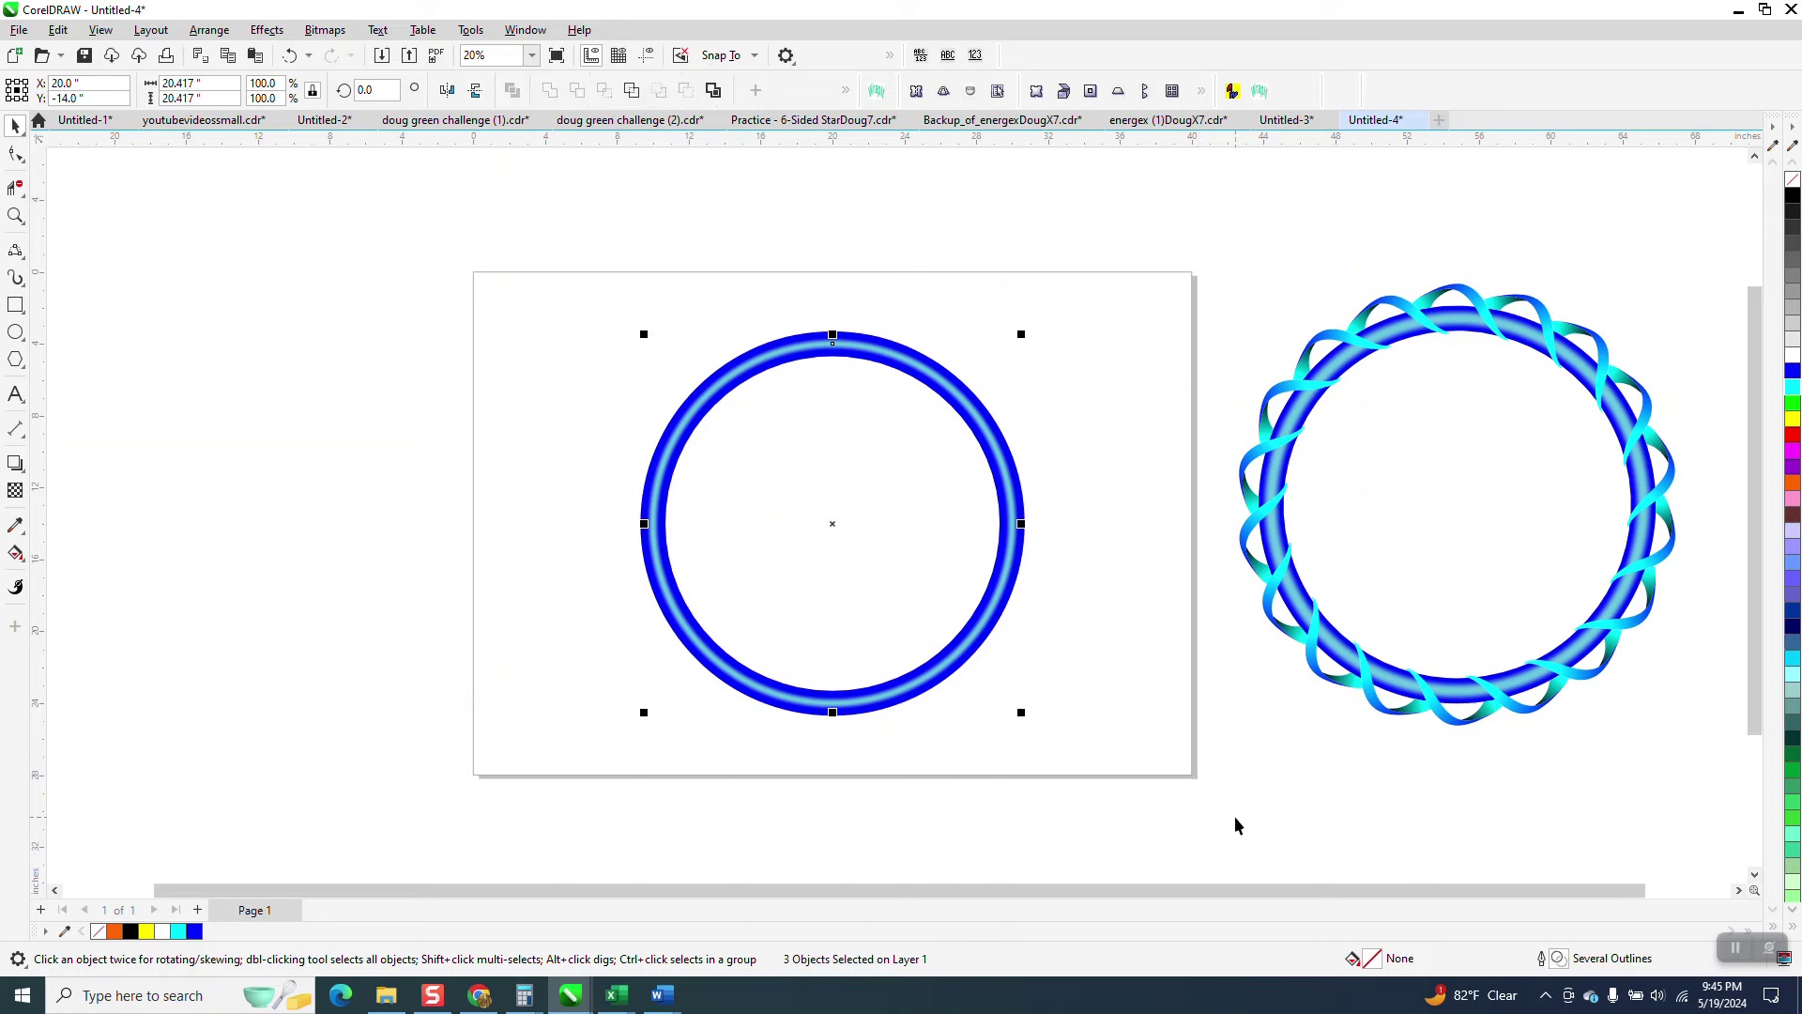
Step: Group the blue ring with its blurred core and place a copy further left
key(ctrl+g)
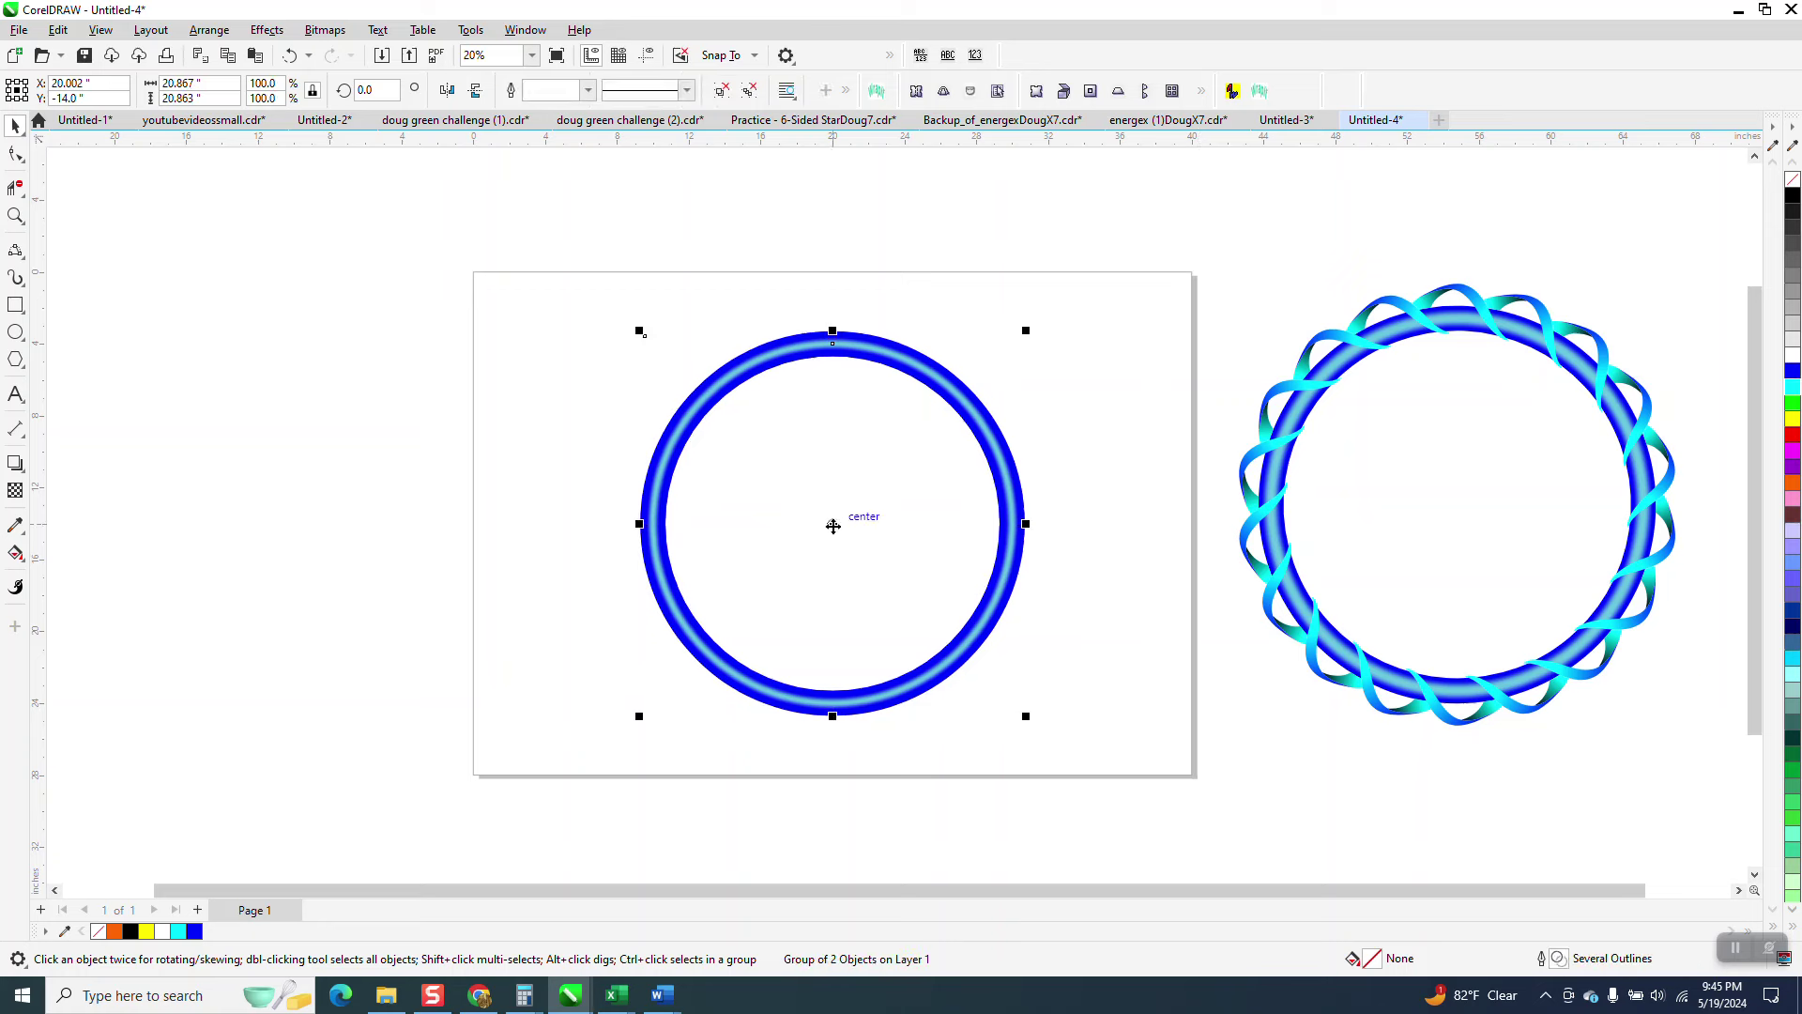
drag(833, 520, 584, 522)
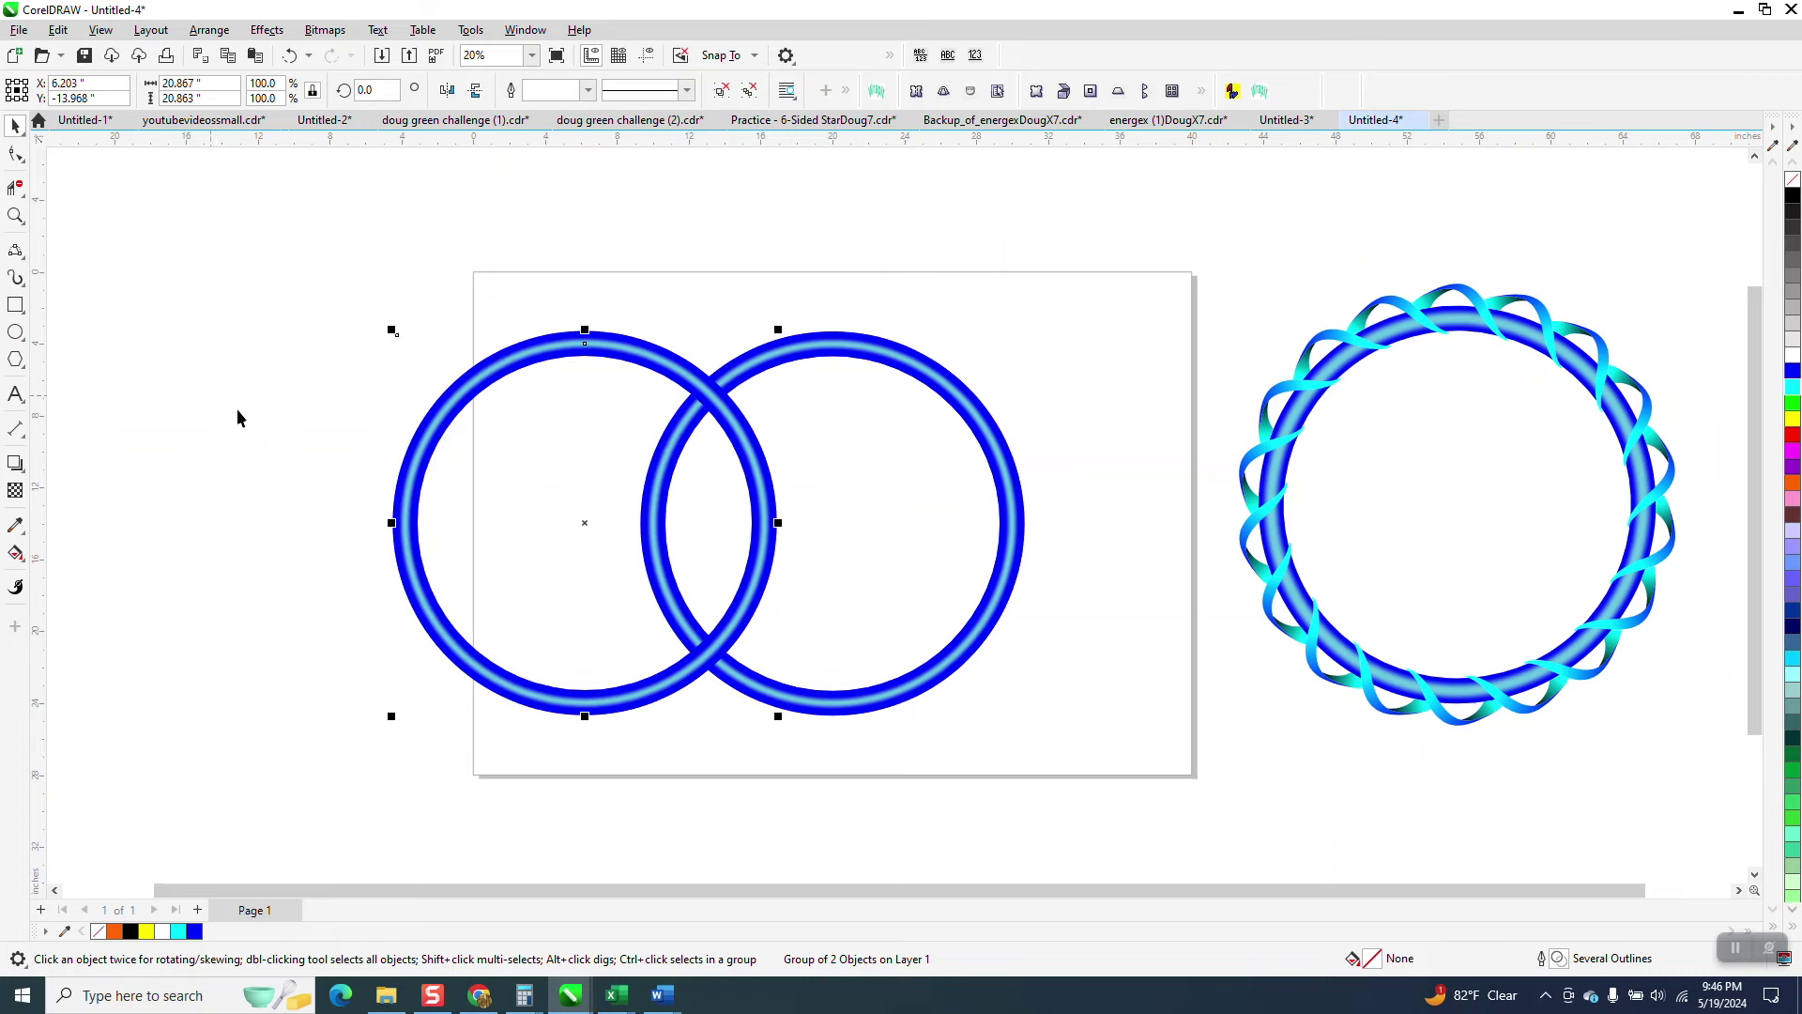
Step: Draw a small rectangle, then delete it together with the right-hand duplicate ring
click(16, 305)
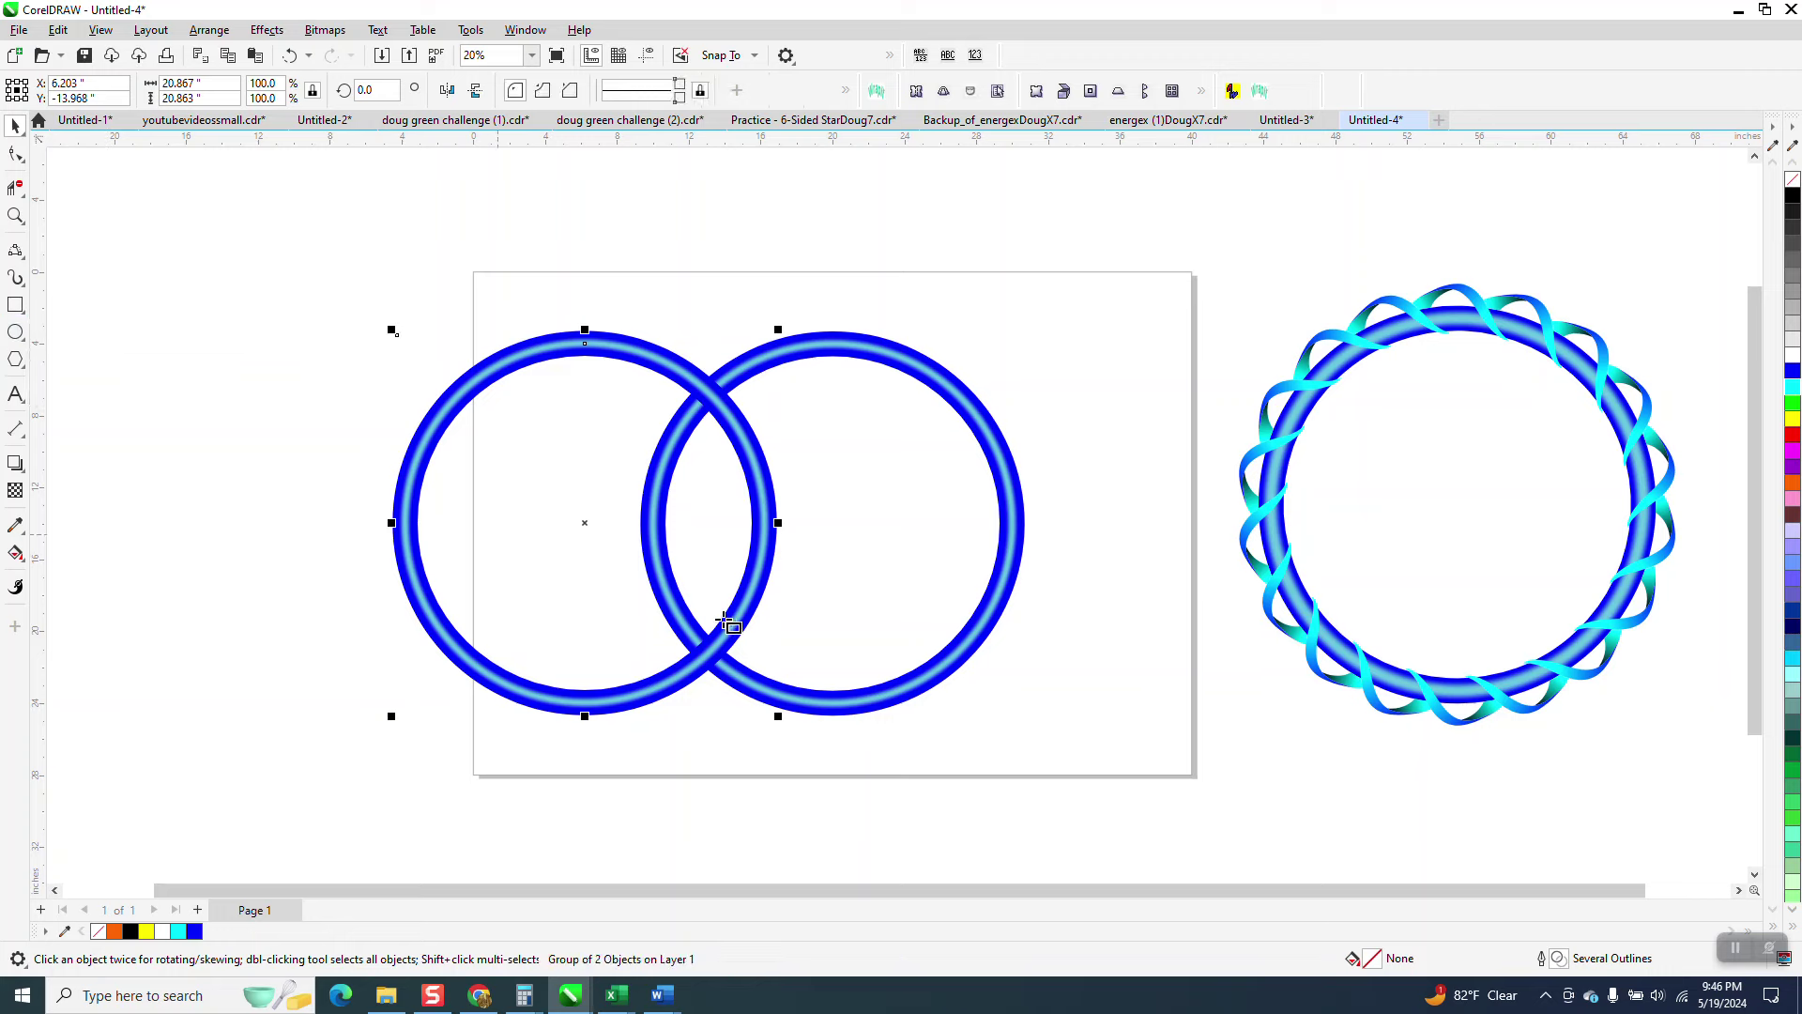
drag(819, 591, 699, 700)
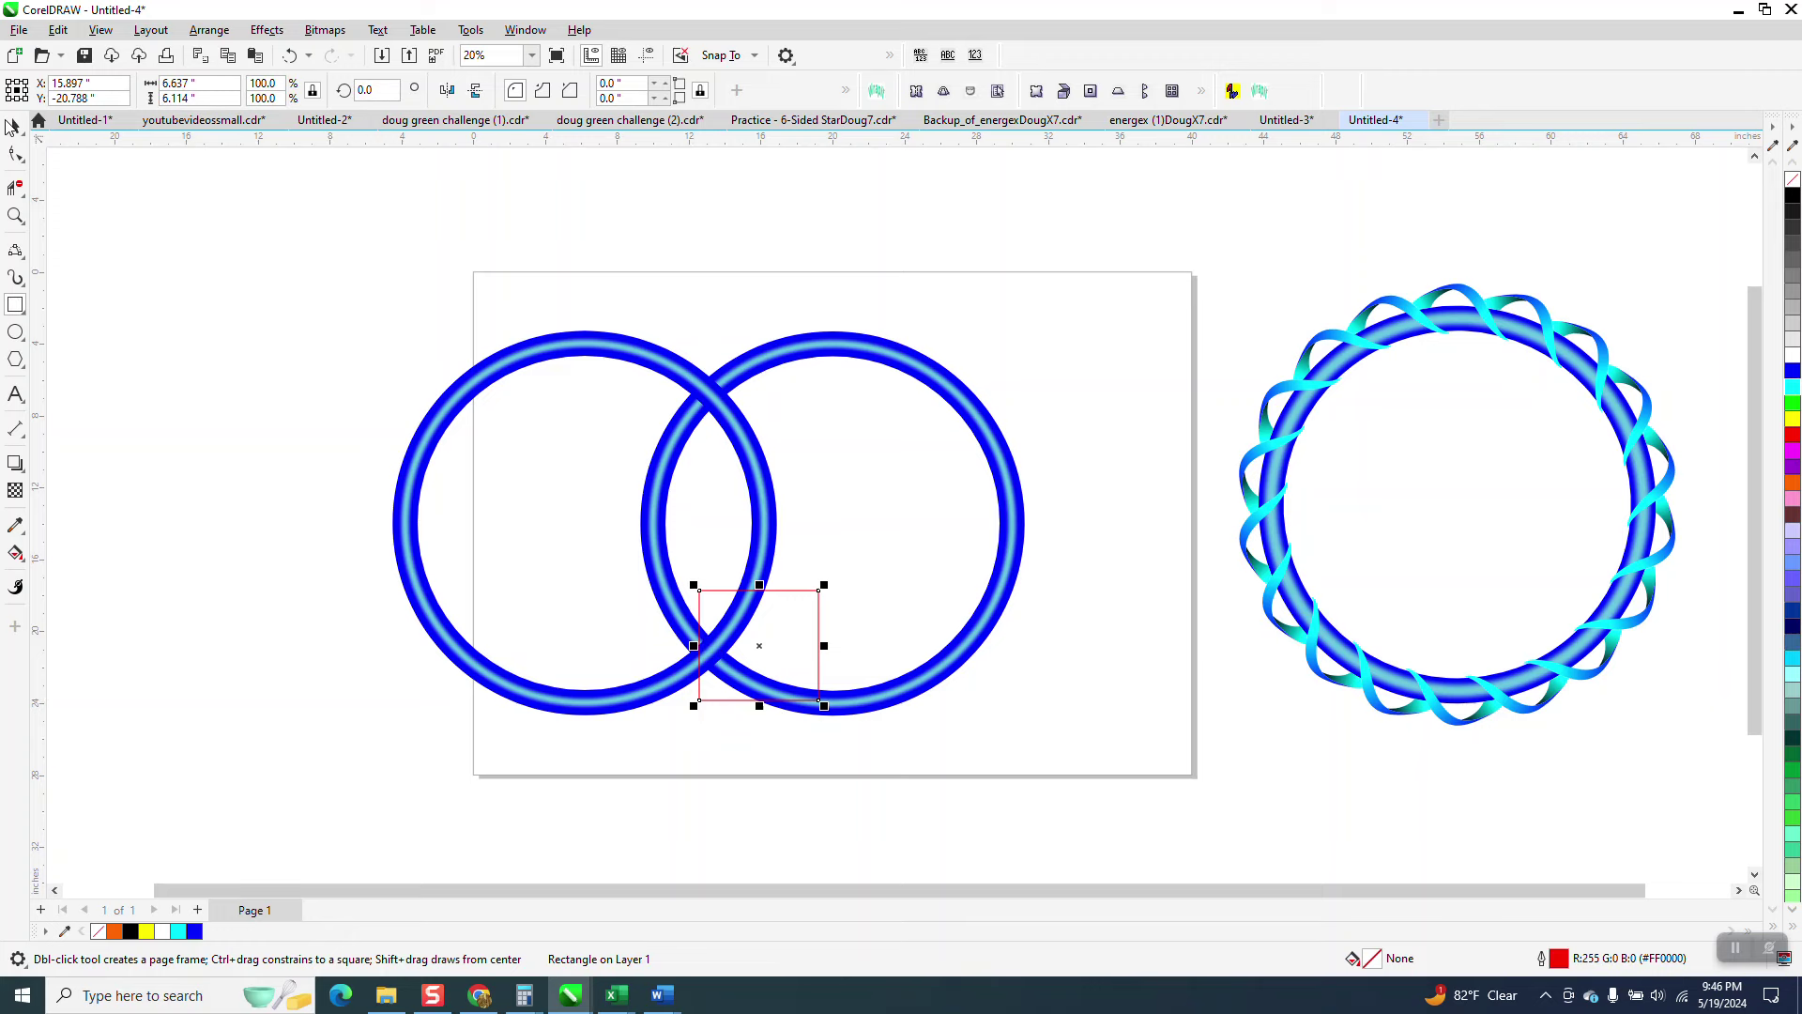
click(13, 125)
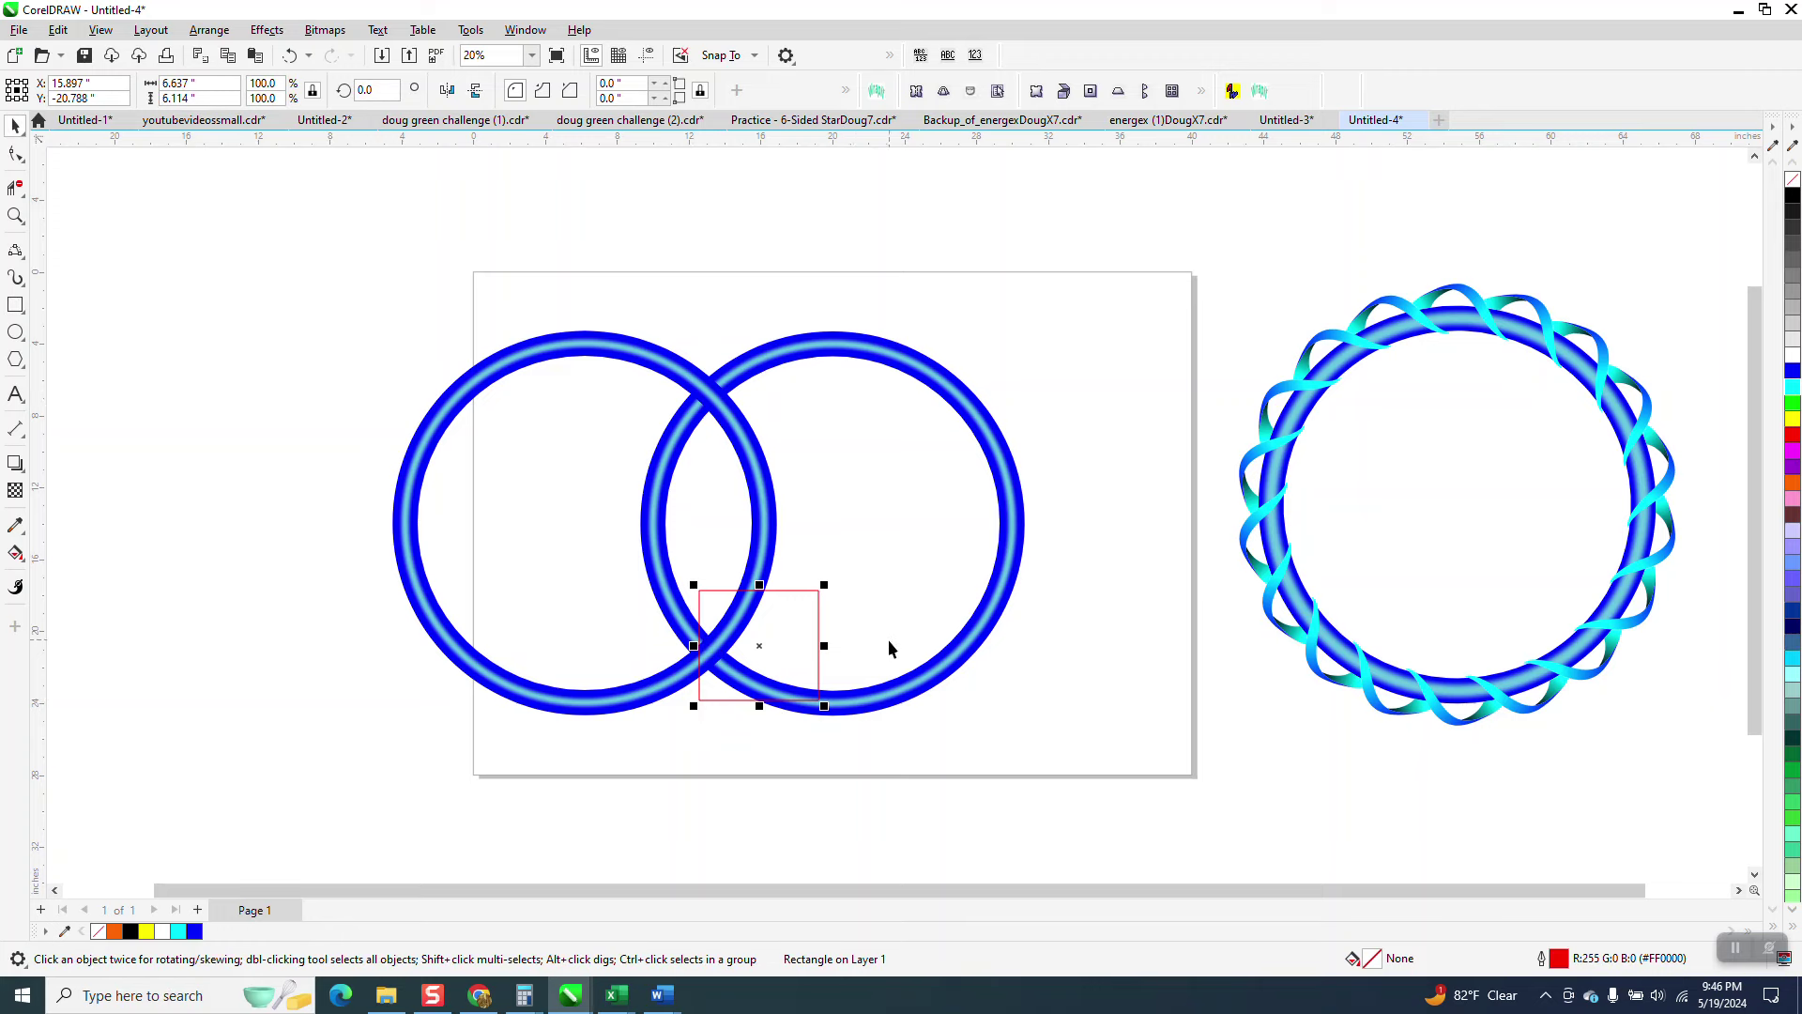
click(905, 688)
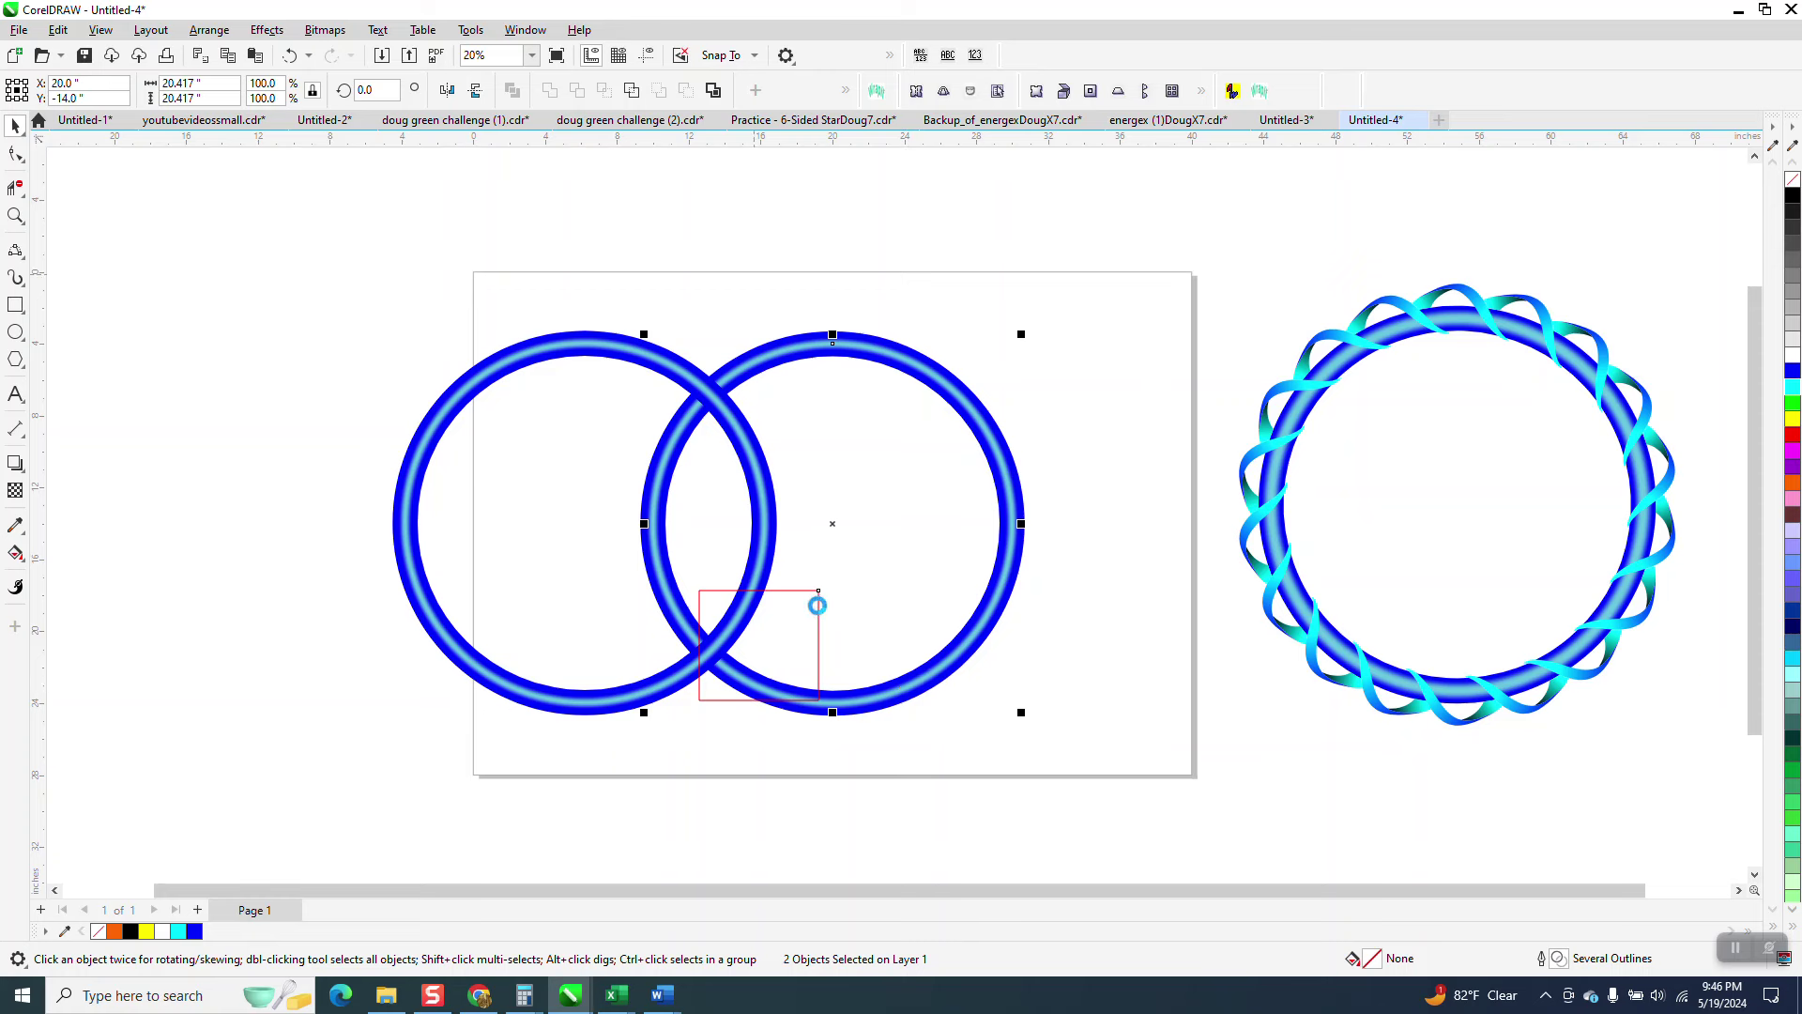
key(Delete)
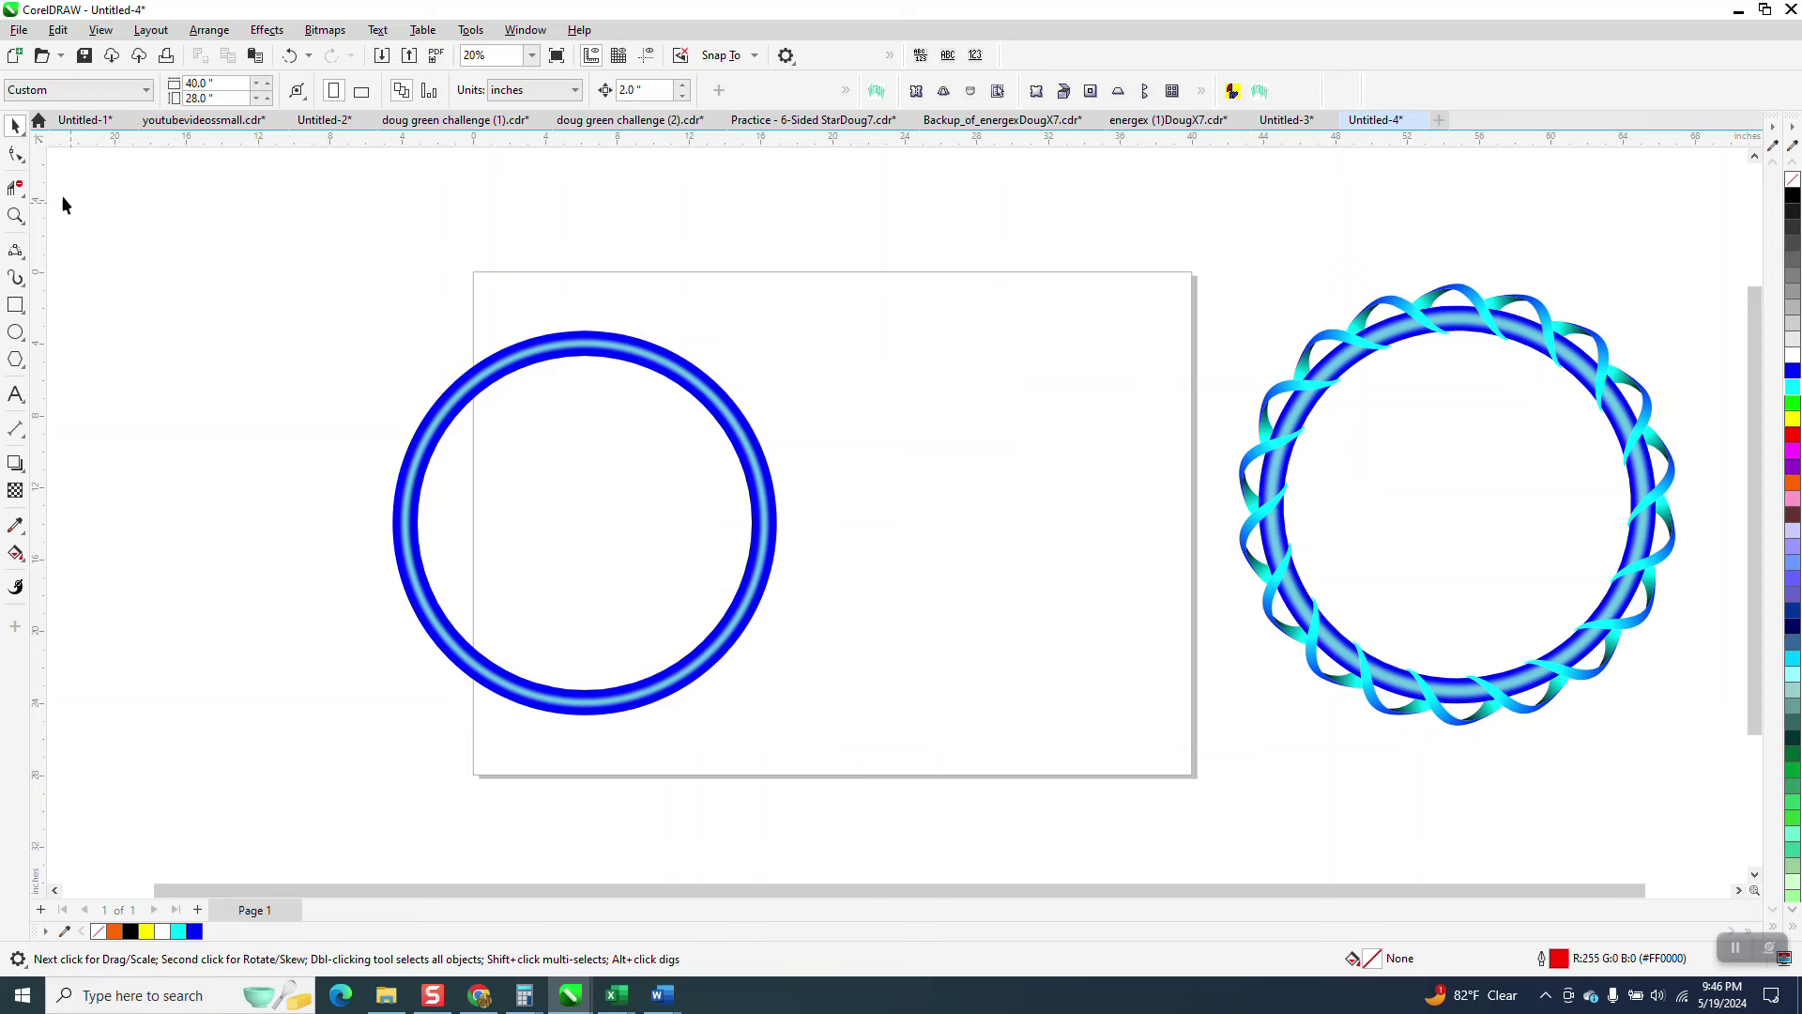
click(15, 215)
drag(375, 272, 1032, 849)
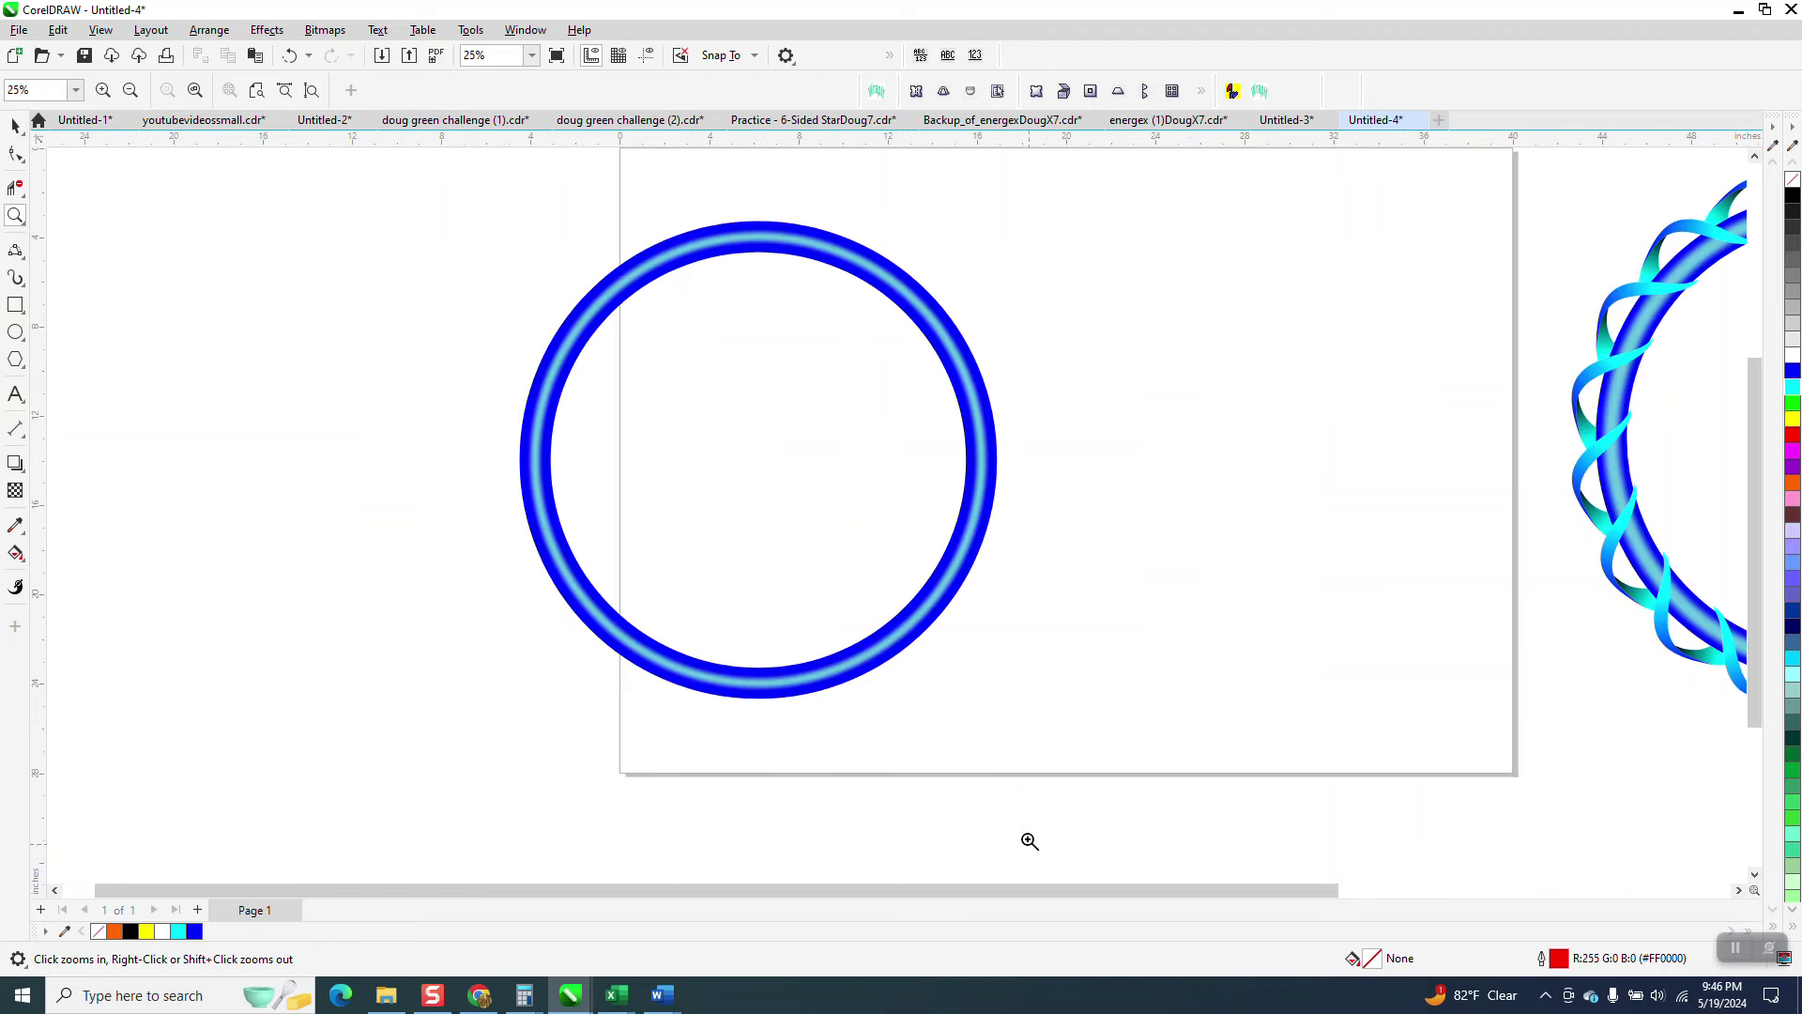
drag(917, 384, 1067, 544)
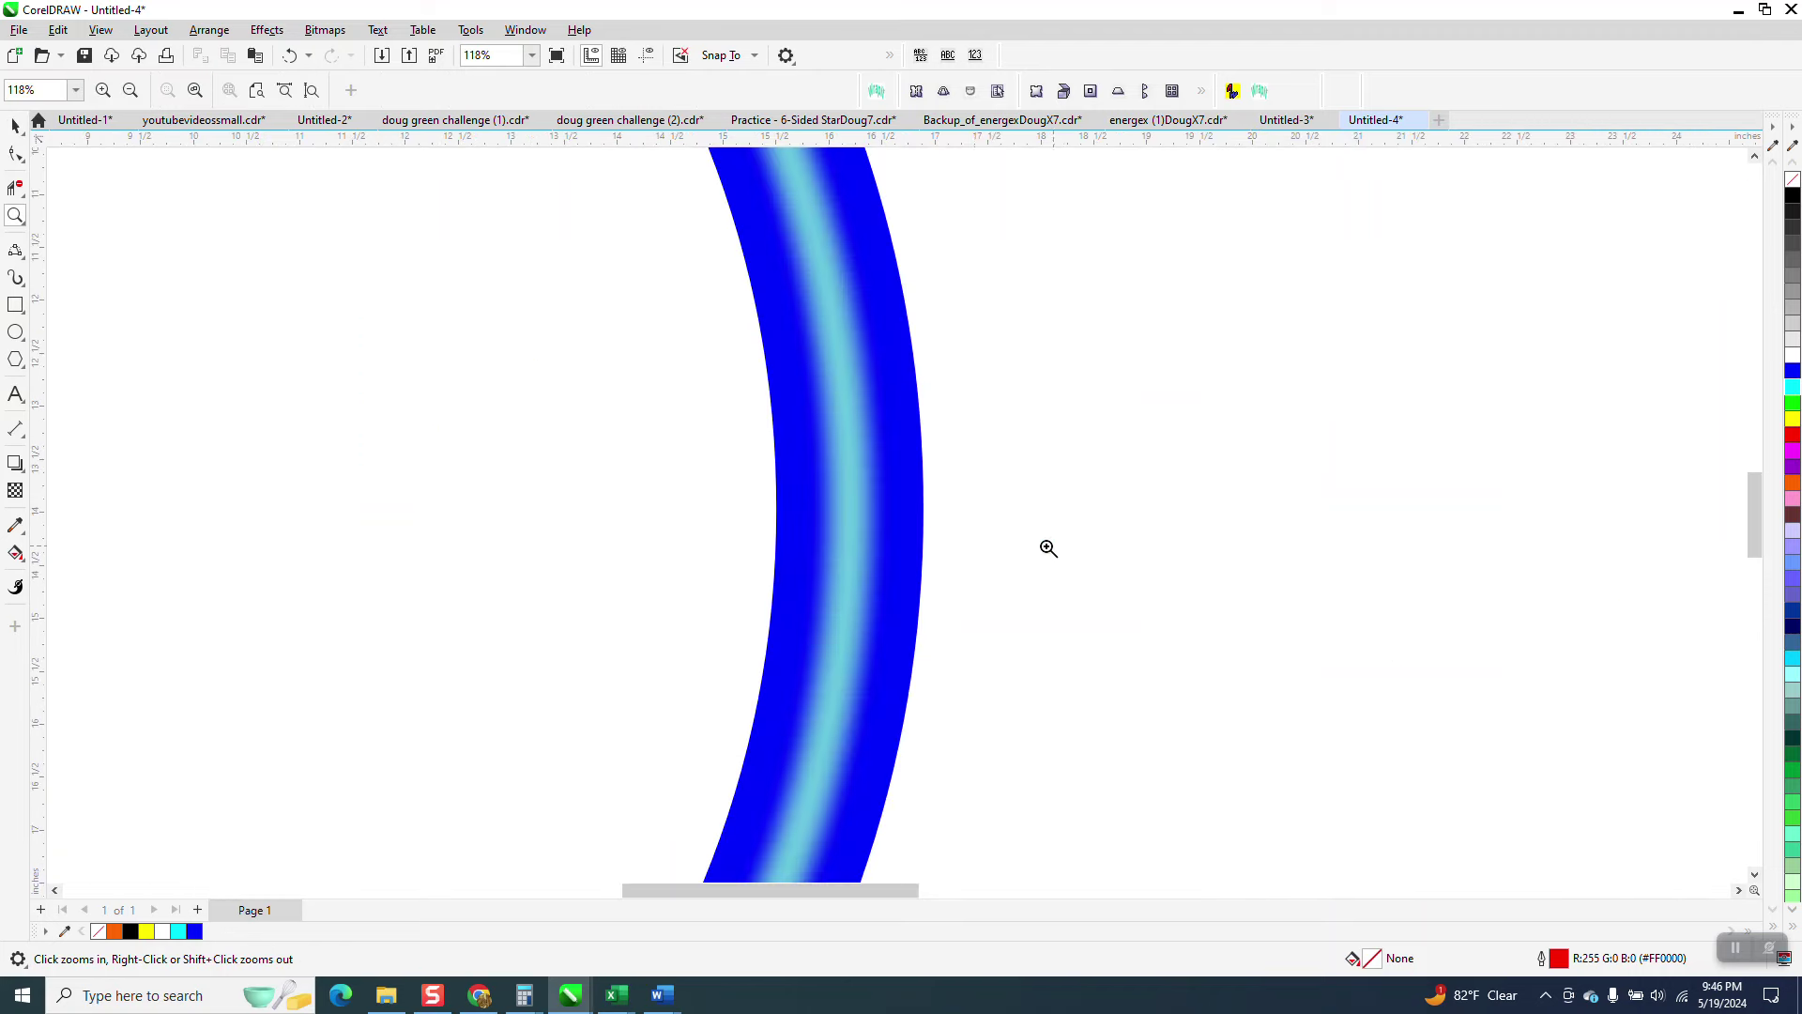
right_click(917, 510)
right_click(915, 504)
drag(1209, 402, 1299, 486)
scroll(805, 421, down, 5)
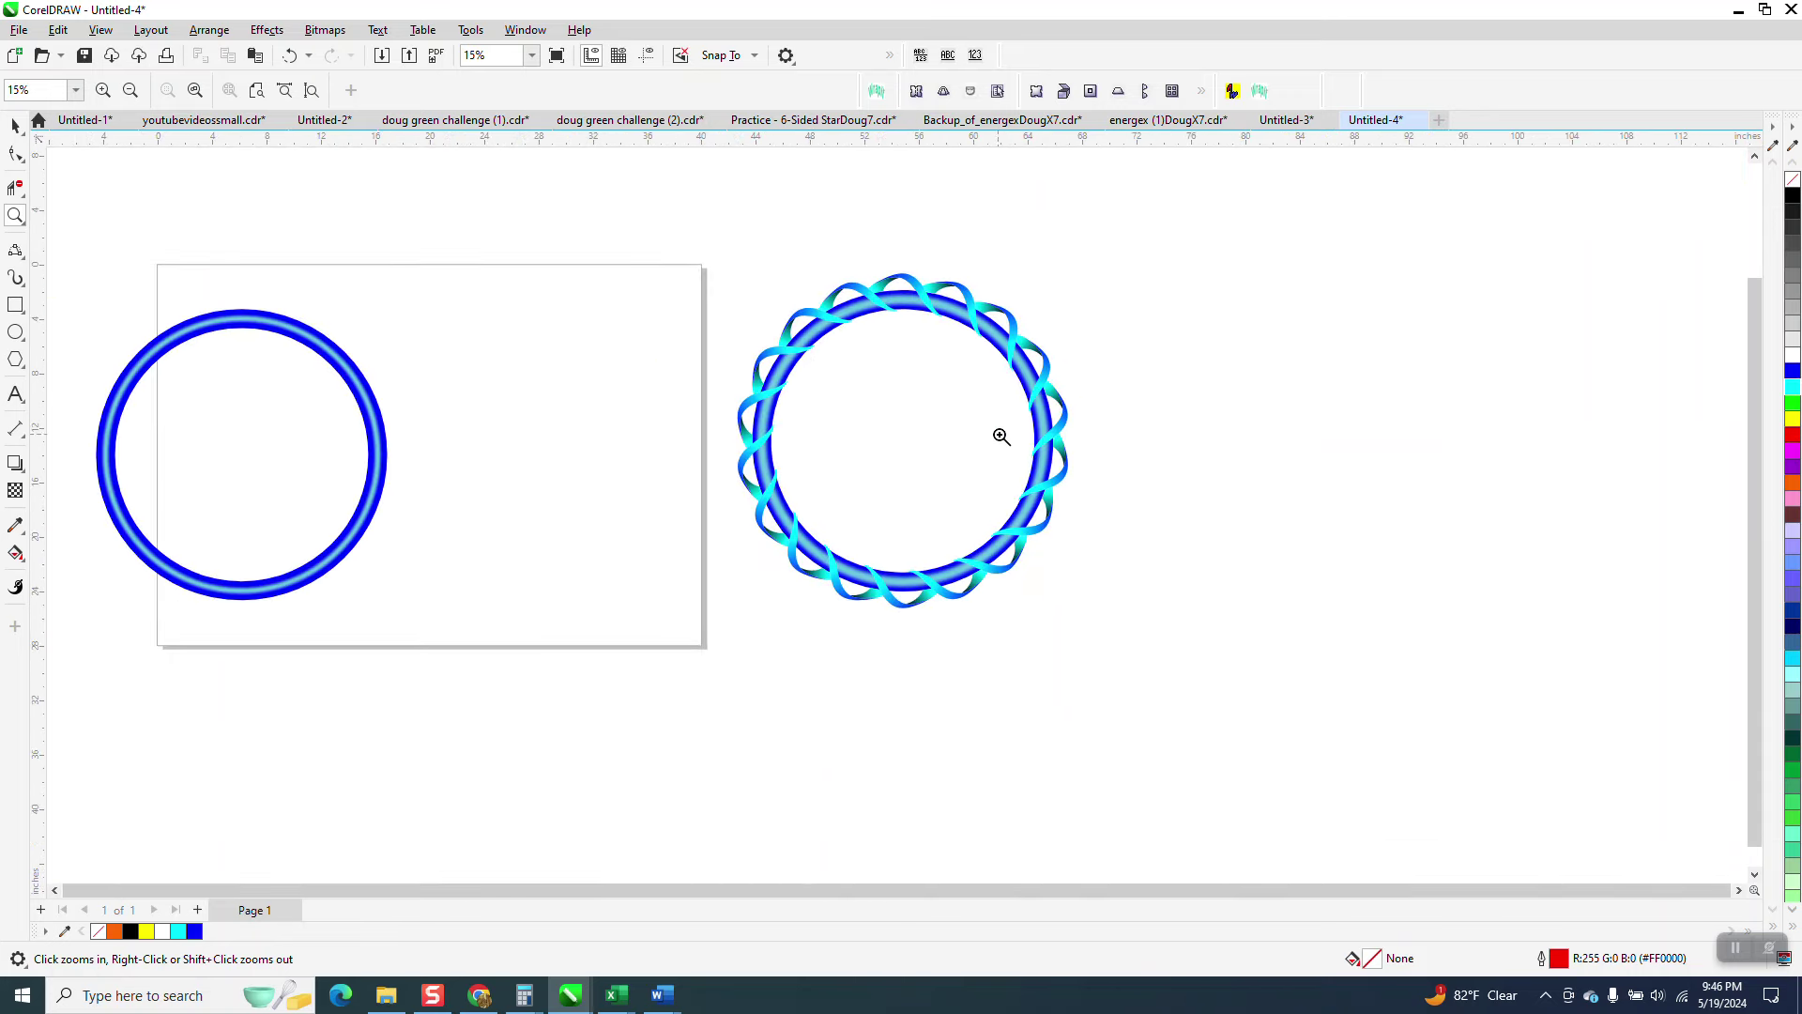
scroll(1041, 516, down, 1)
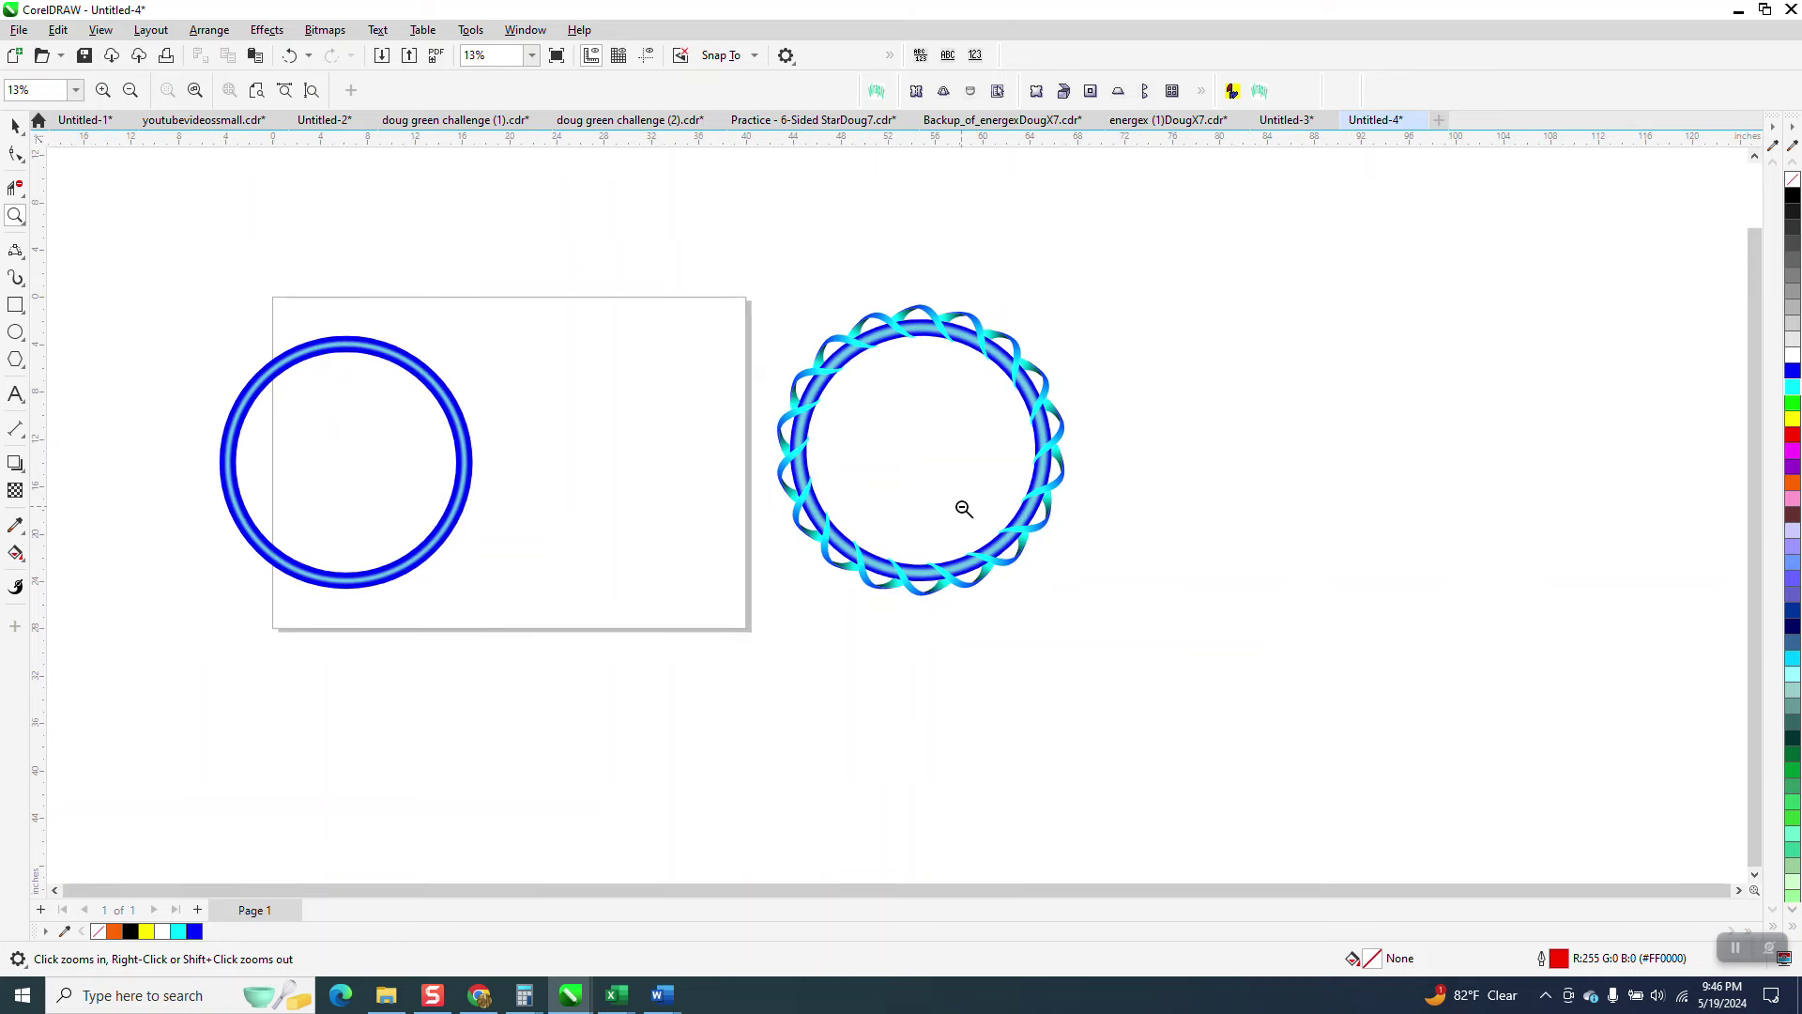